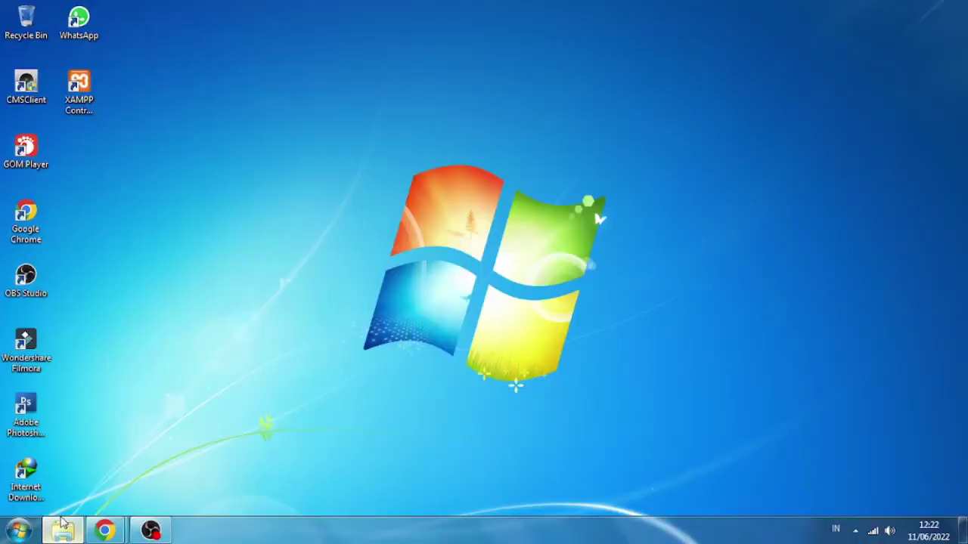
- Extract the 10PORTALKAMPUSV2, DATABASE and Tool Pendukung DanPanduan Instal archives from the WEB KAMPUS upload folder into an upload subfolder
click(63, 530)
drag(633, 168, 205, 90)
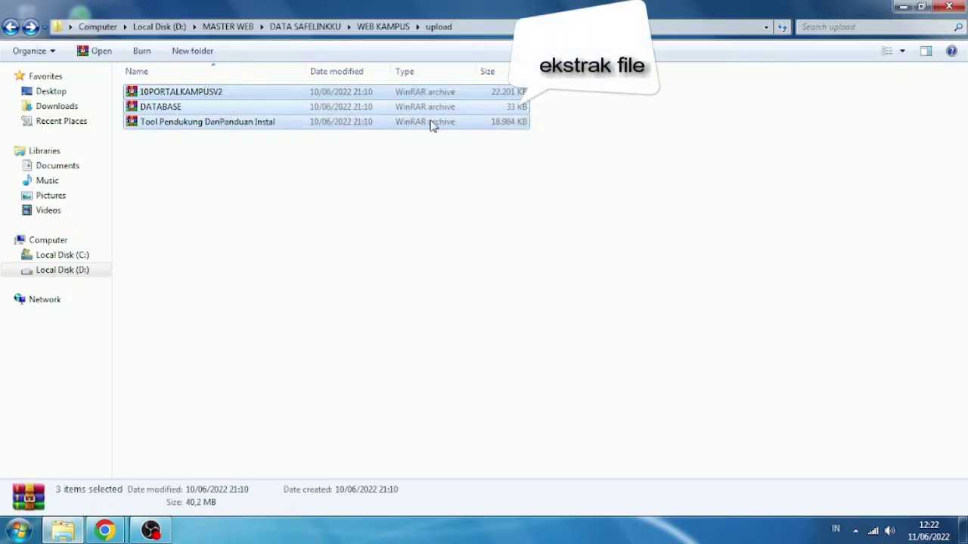
click(400, 173)
drag(579, 158, 224, 106)
right_click(153, 95)
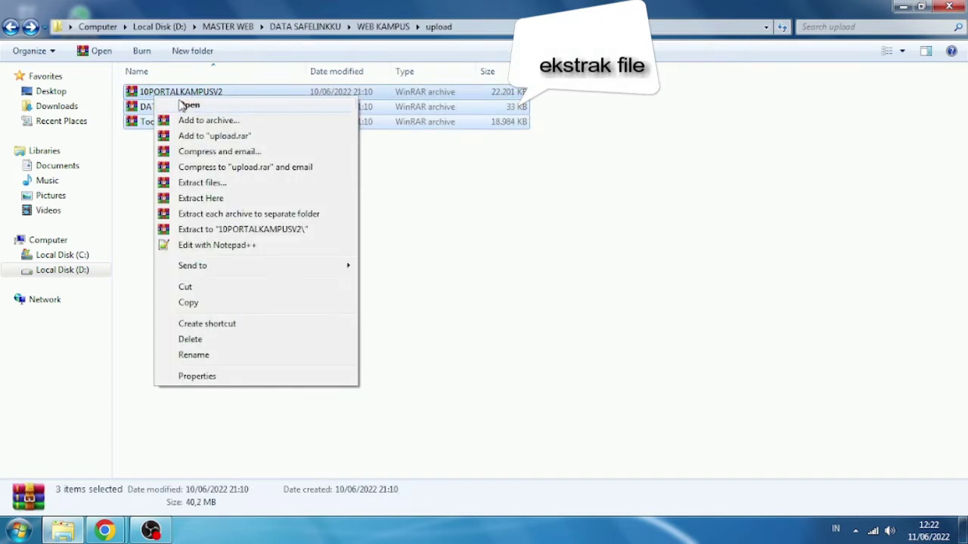
click(216, 185)
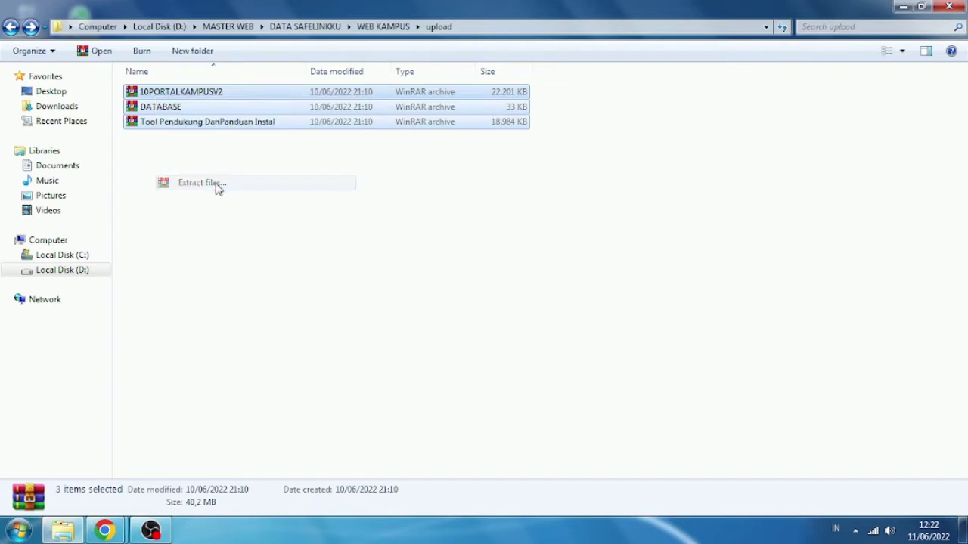
click(546, 423)
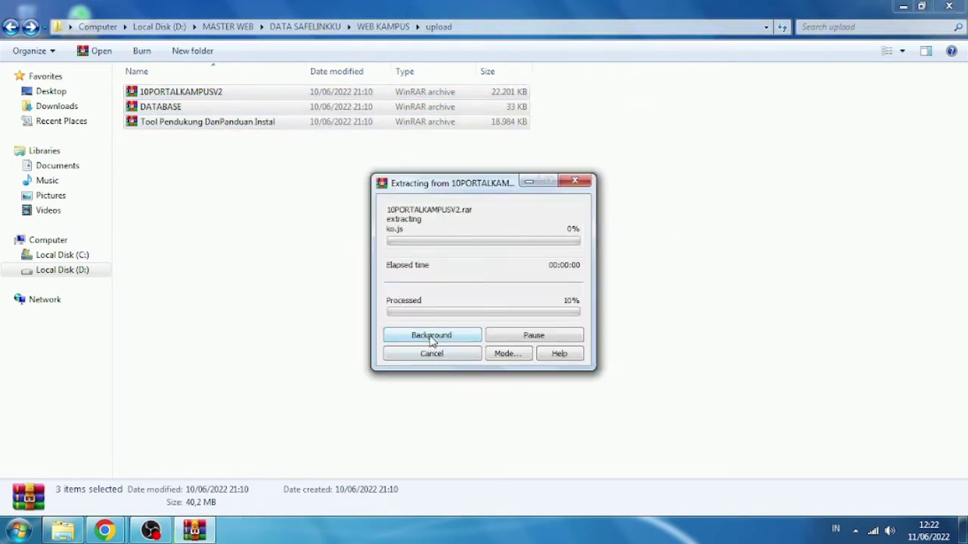
- Open the extracted upload folder and check the contents of its 10PORTALKAMPUSV2 folder
click(159, 165)
double_click(153, 92)
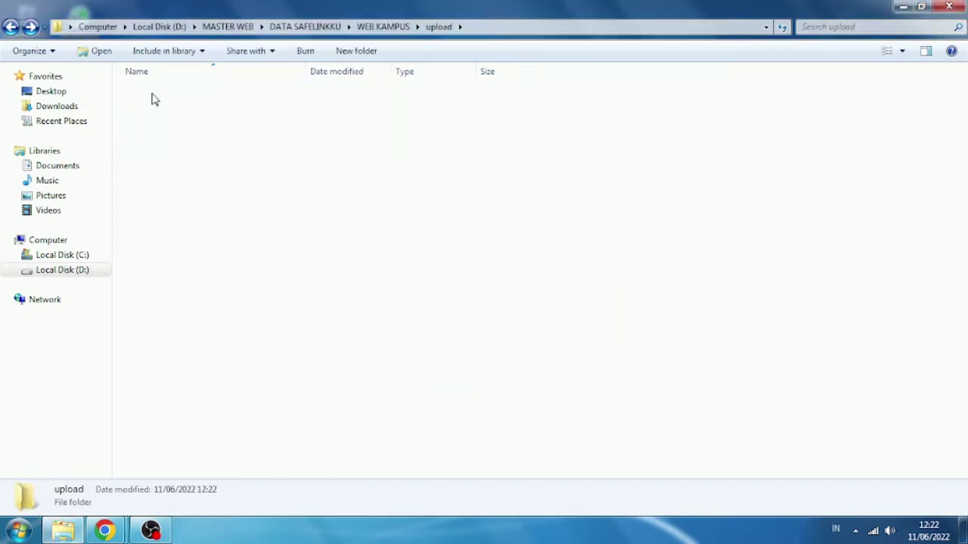
drag(184, 148, 177, 90)
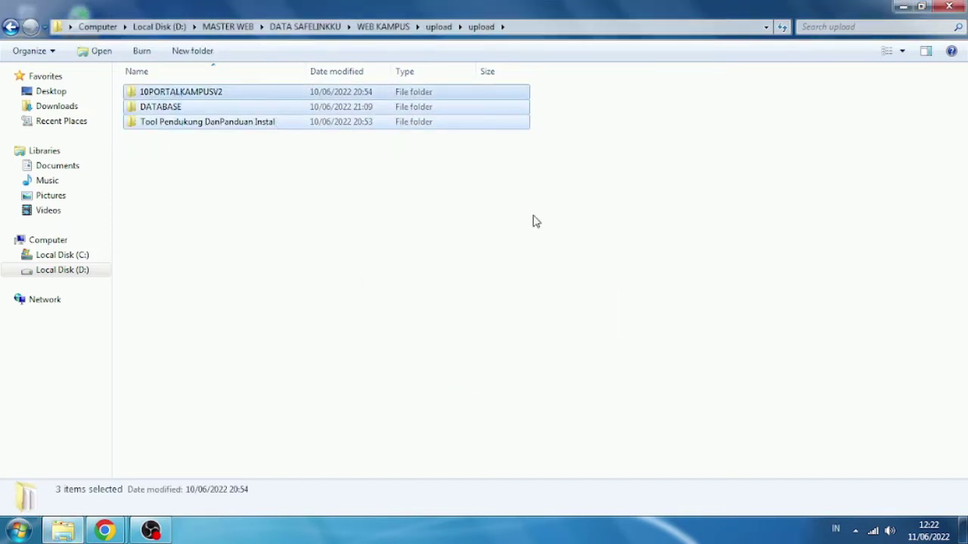
click(239, 180)
double_click(198, 93)
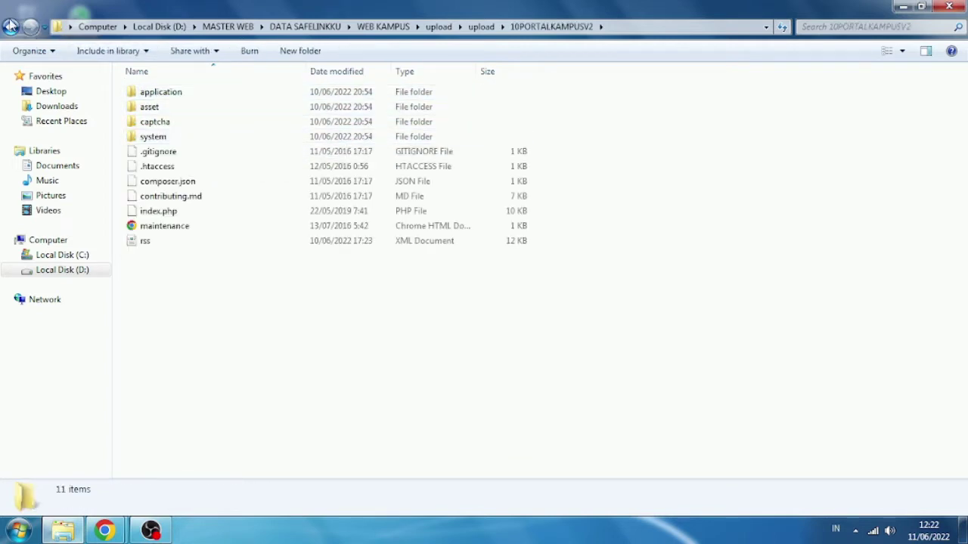
click(12, 28)
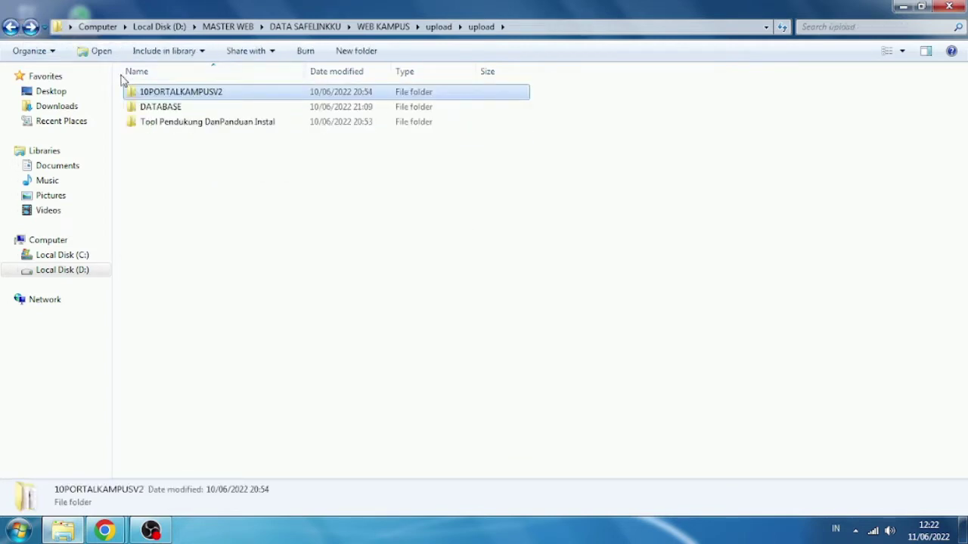
- Copy the extracted 10PORTALKAMPUSV2 folder into C:\xampp\htdocs and check the copied contents
right_click(196, 97)
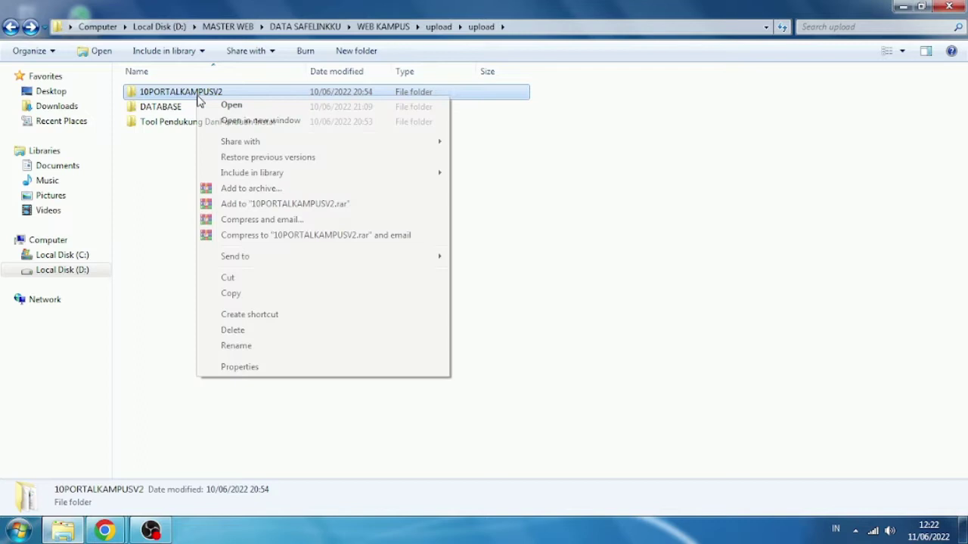
click(244, 296)
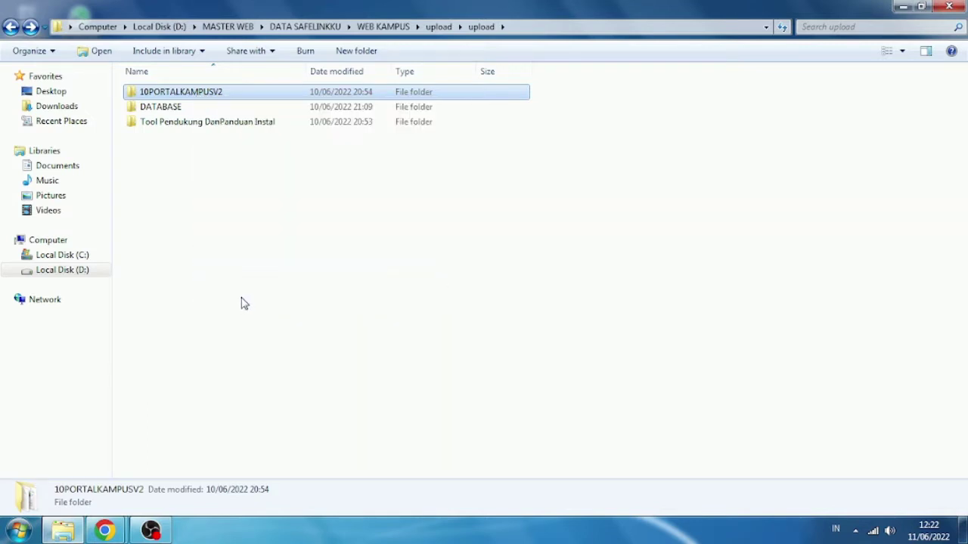
click(88, 258)
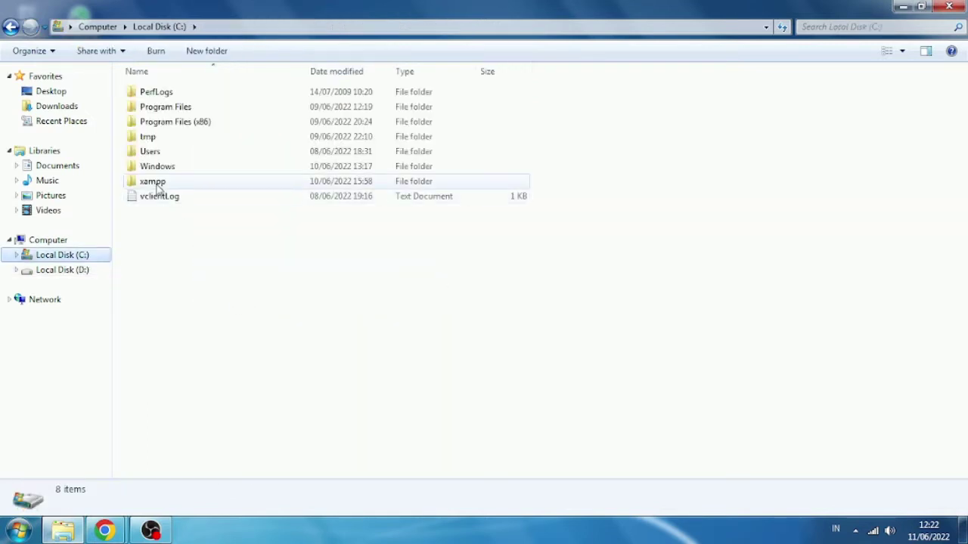
double_click(156, 182)
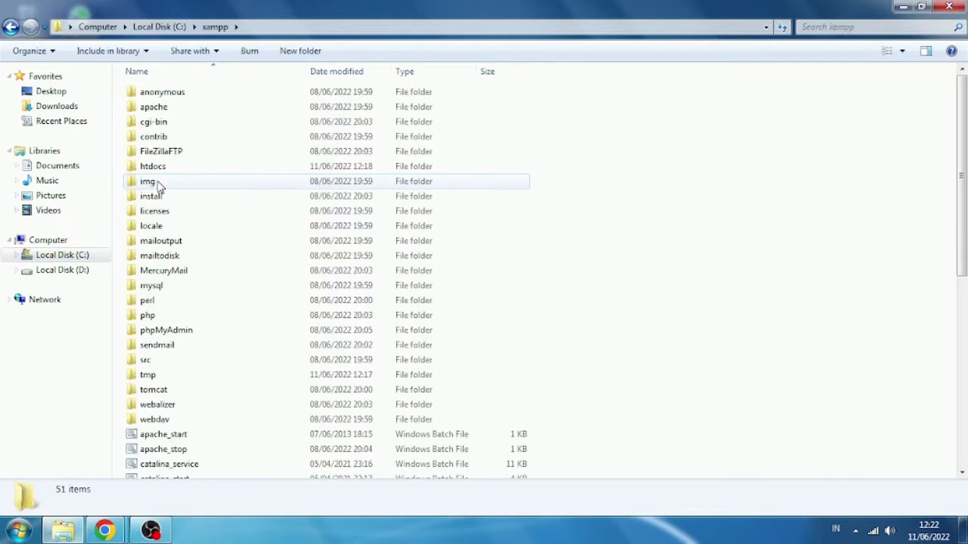
double_click(158, 172)
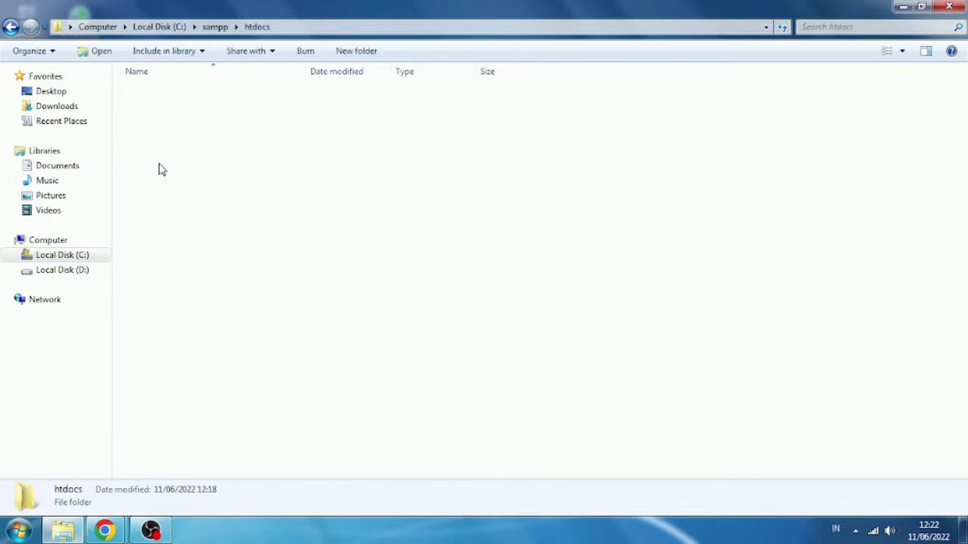
right_click(288, 303)
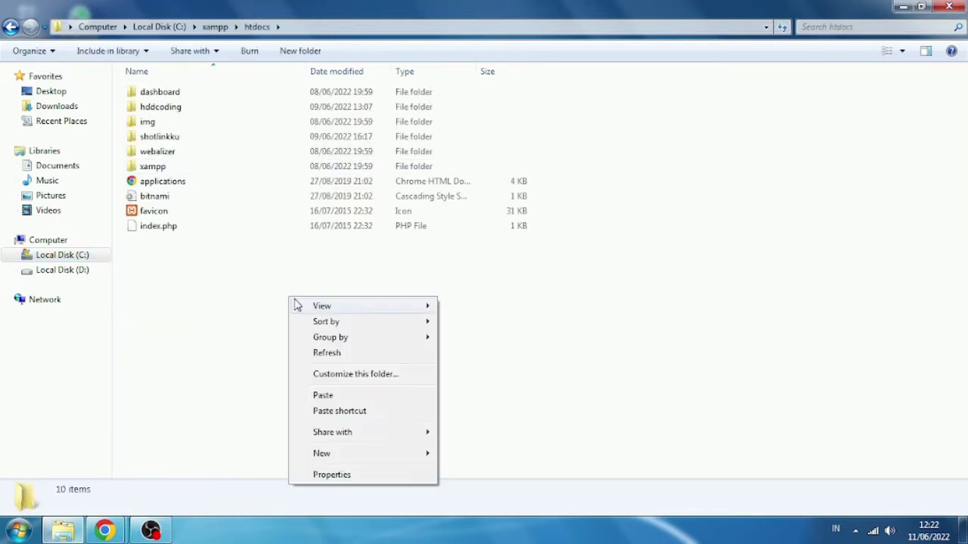
click(323, 395)
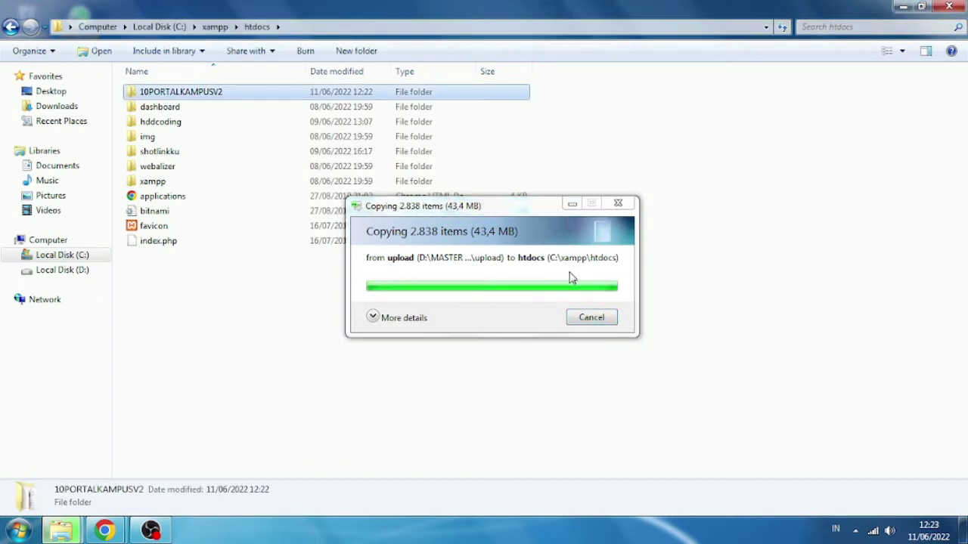
double_click(193, 93)
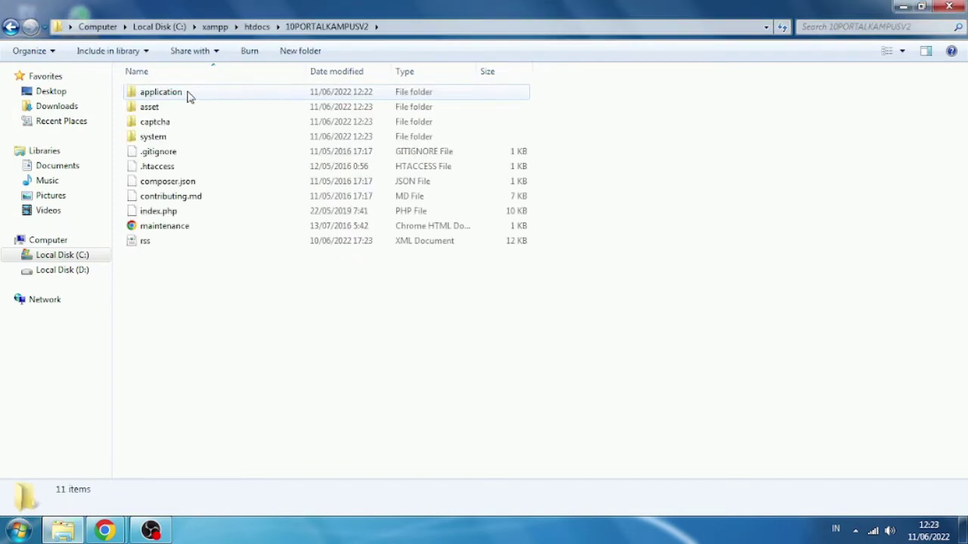
click(9, 27)
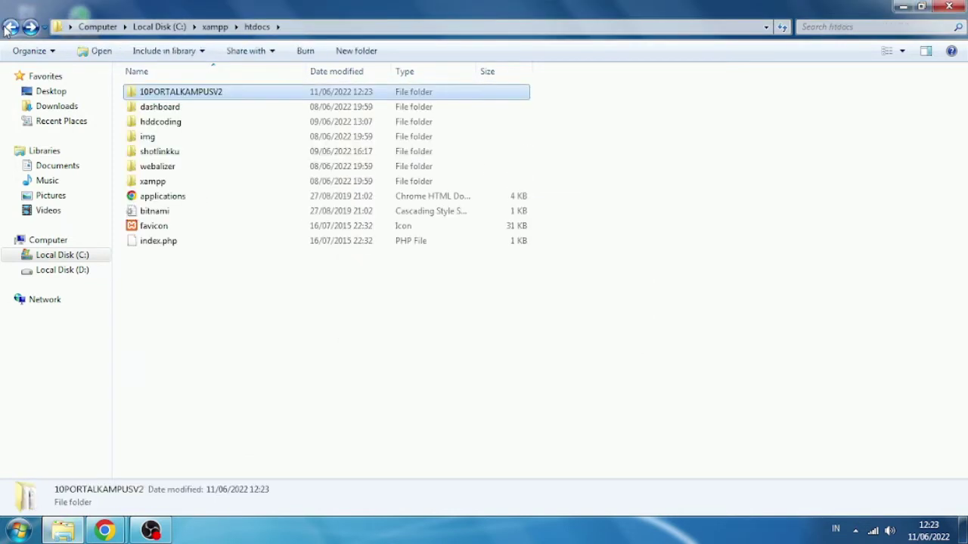
- Copy the base name wbportalkampusv2 from the SQL file in the extracted DATABASE folder, leaving the file name as it is
click(9, 27)
click(9, 27)
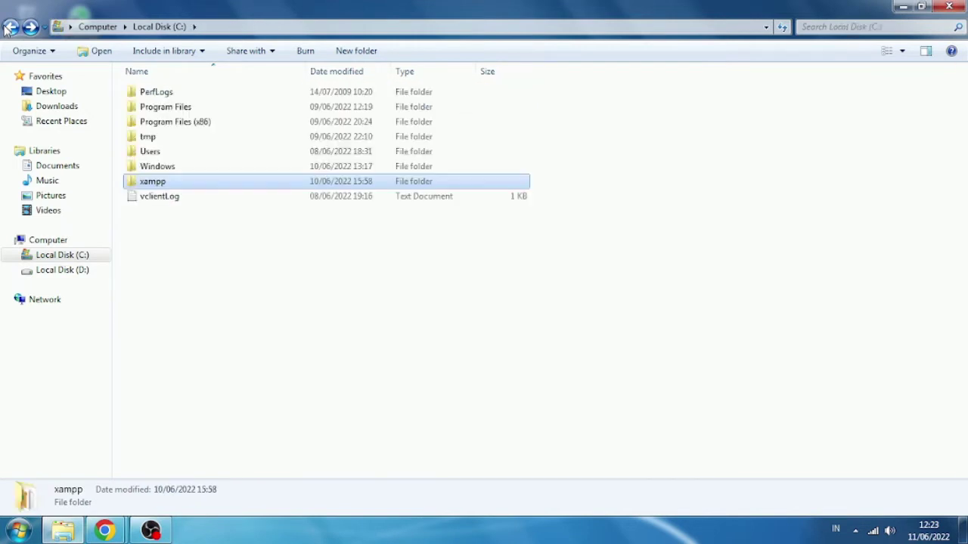
click(9, 27)
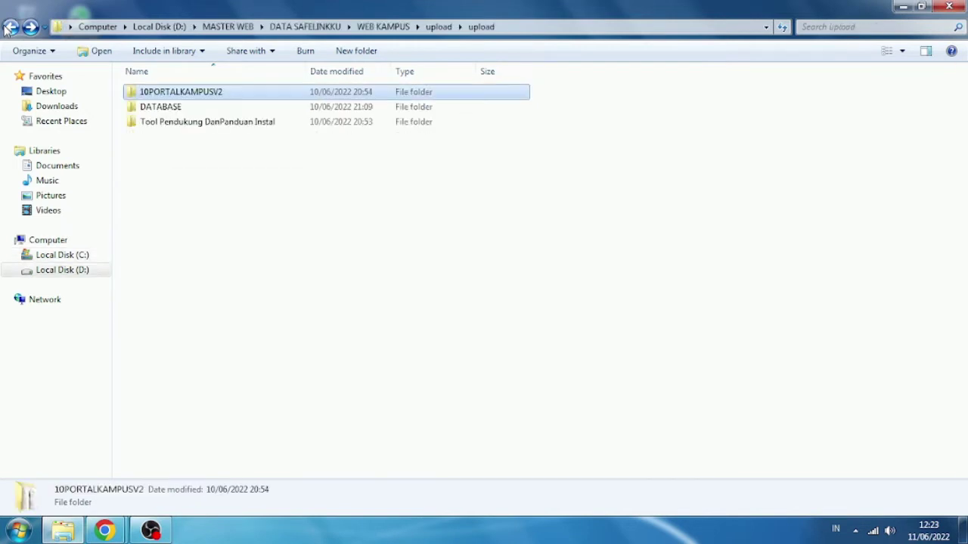
double_click(160, 108)
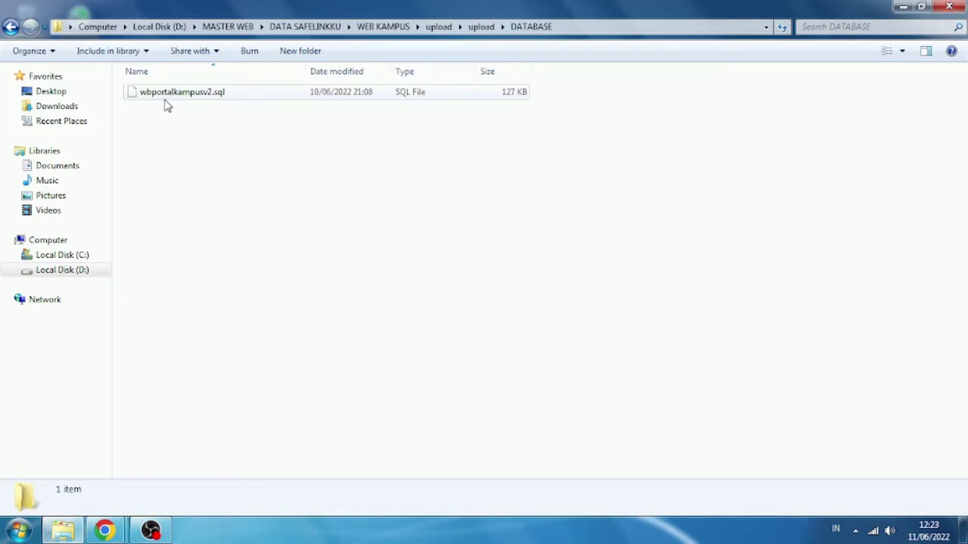
click(170, 97)
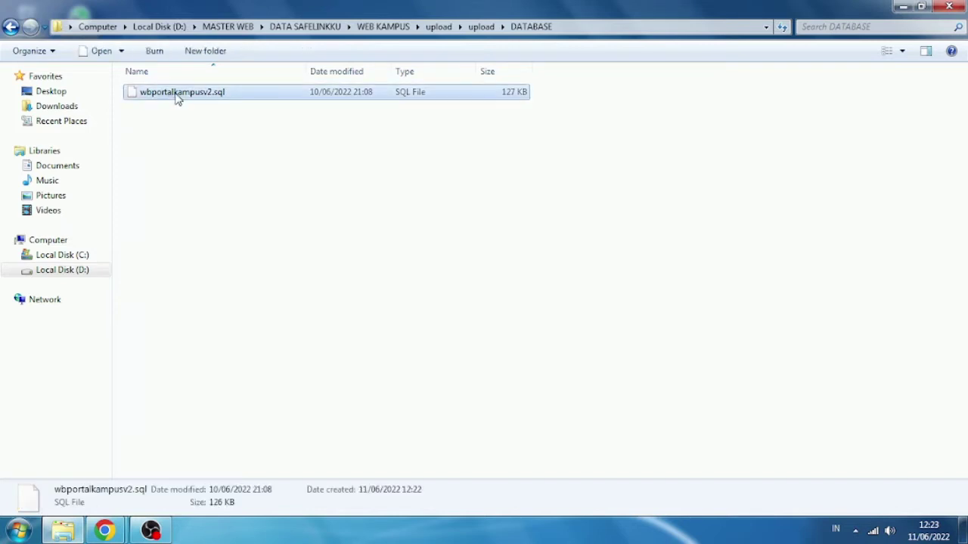
click(176, 96)
right_click(176, 95)
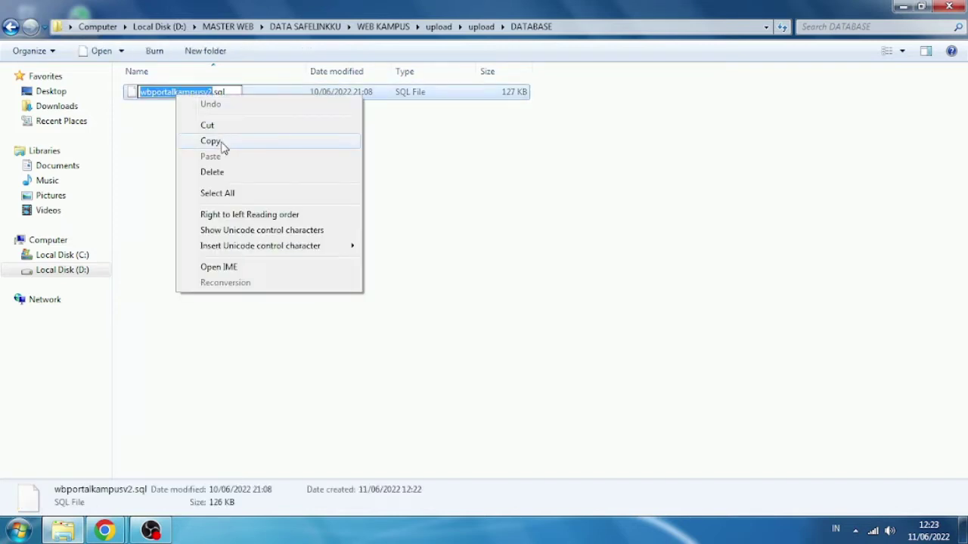
click(221, 144)
click(269, 349)
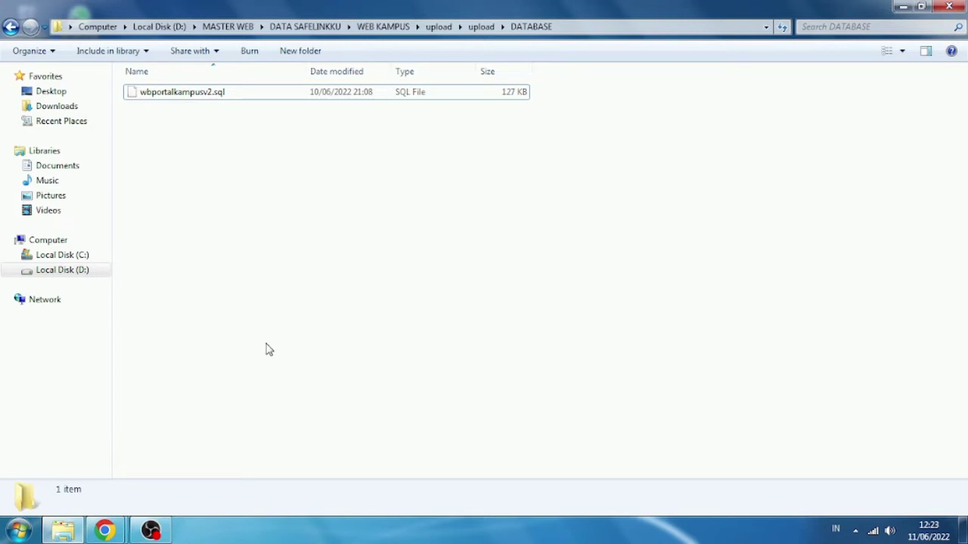
- Switch to Chrome, load localhost and open phpMyAdmin from the XAMPP dashboard
click(117, 532)
click(123, 453)
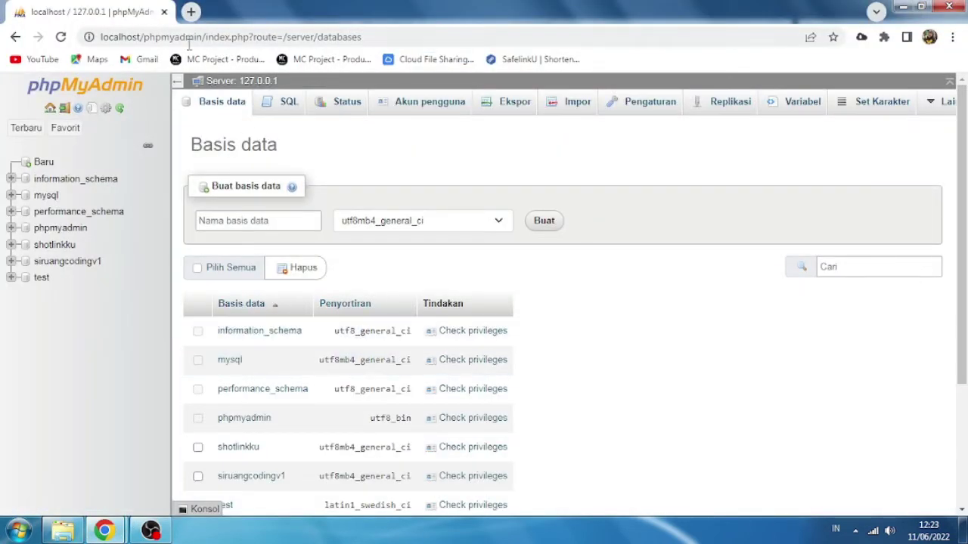
click(42, 165)
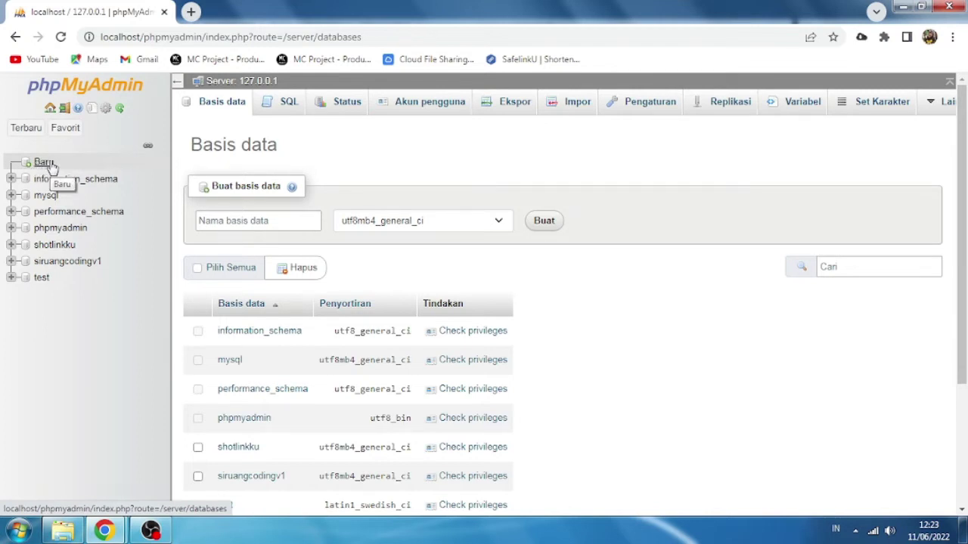
click(156, 38)
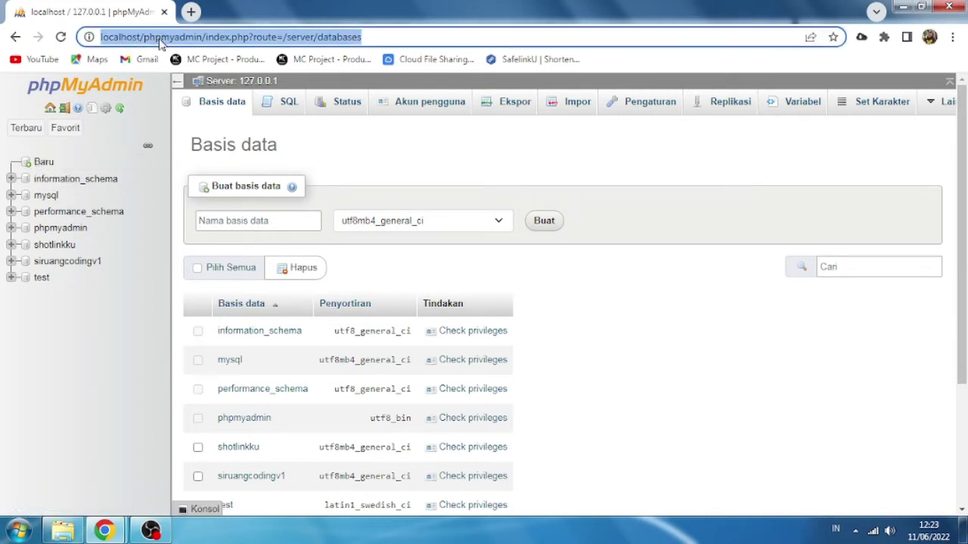
text(localhost)
key(Return)
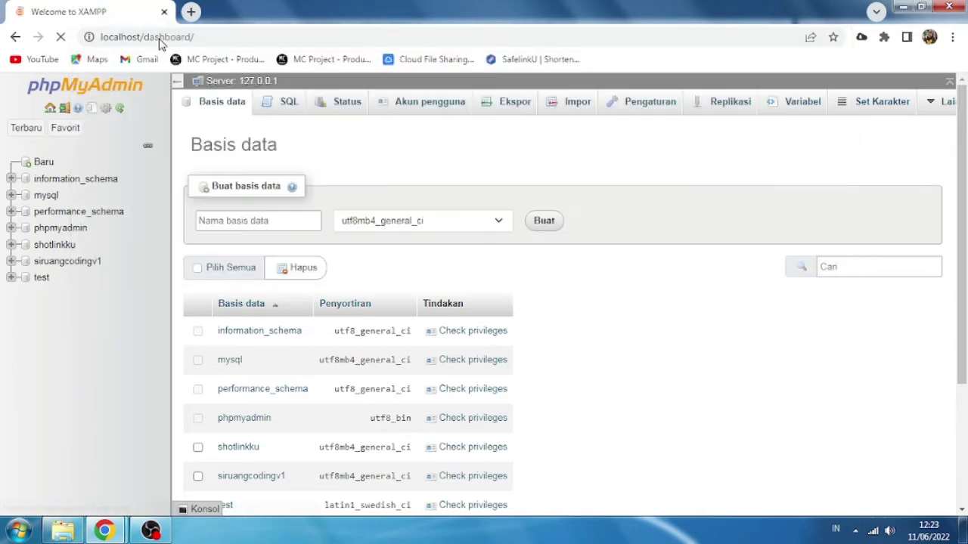
click(828, 65)
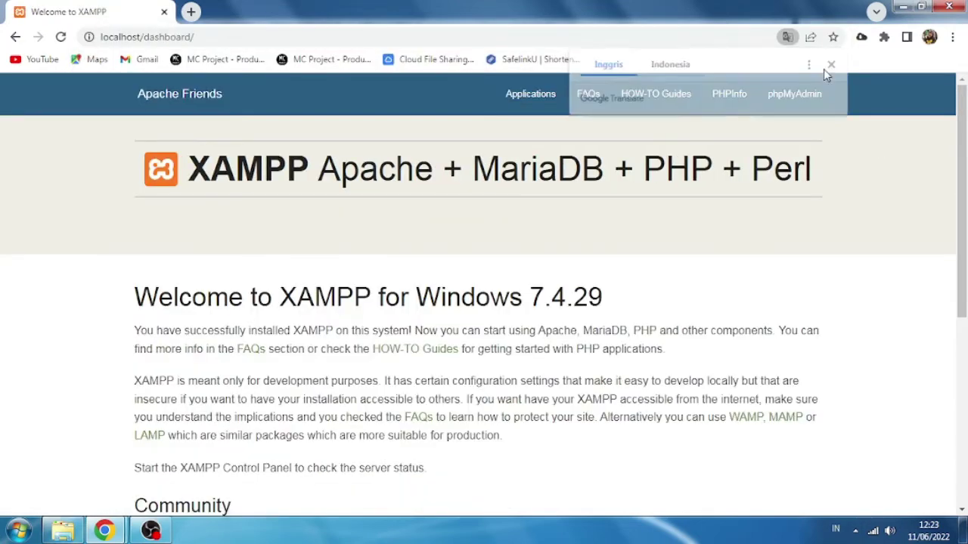
click(788, 94)
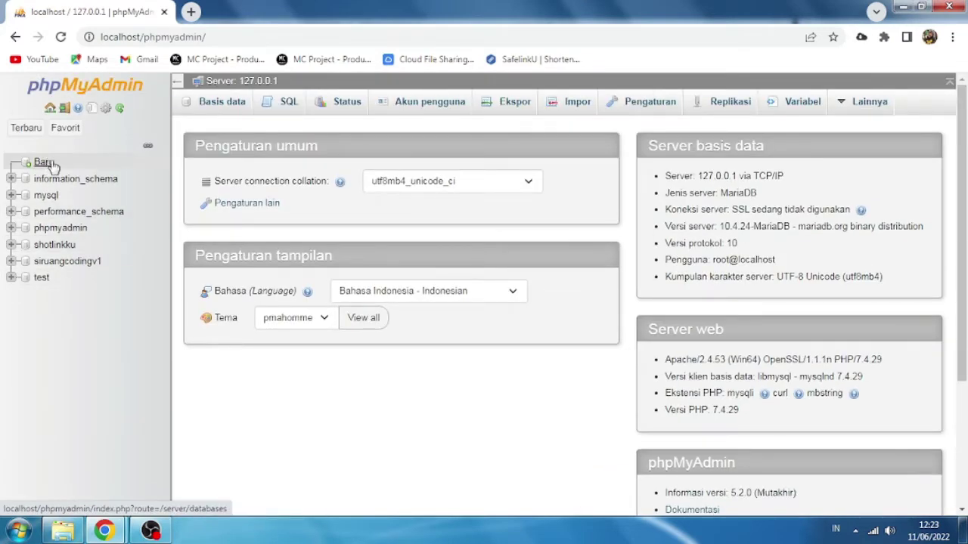
- Create a new database named wbportalkampusv2 in phpMyAdmin, using the copied name
click(48, 164)
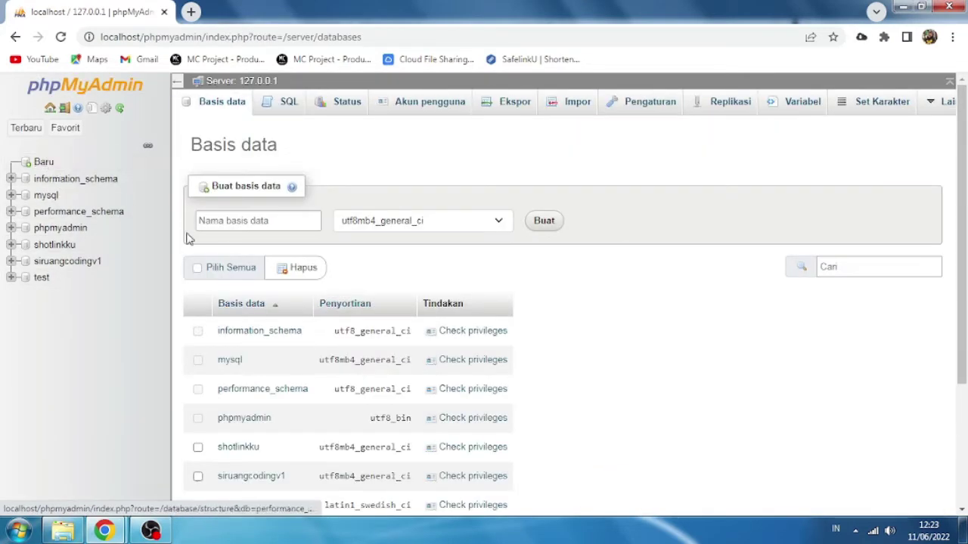
click(245, 229)
click(245, 220)
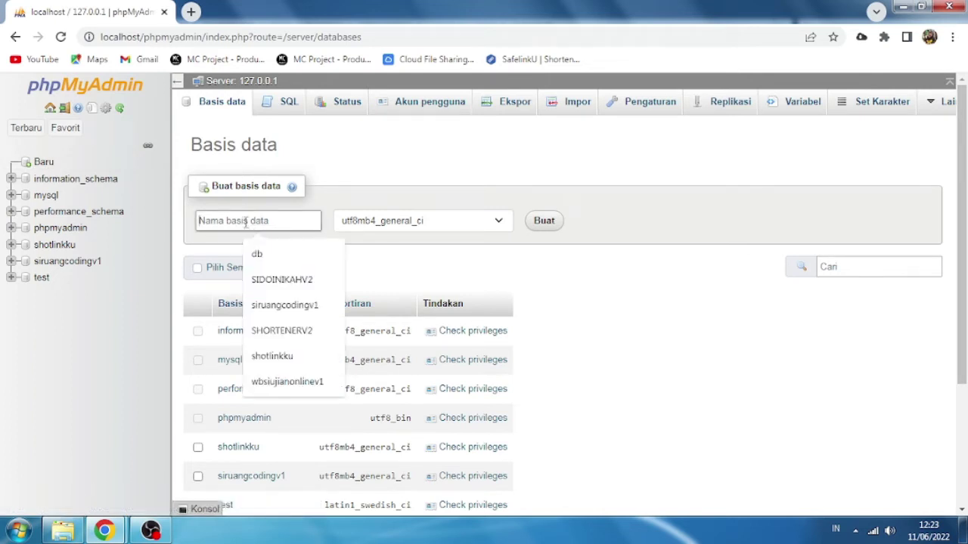
right_click(246, 221)
click(292, 307)
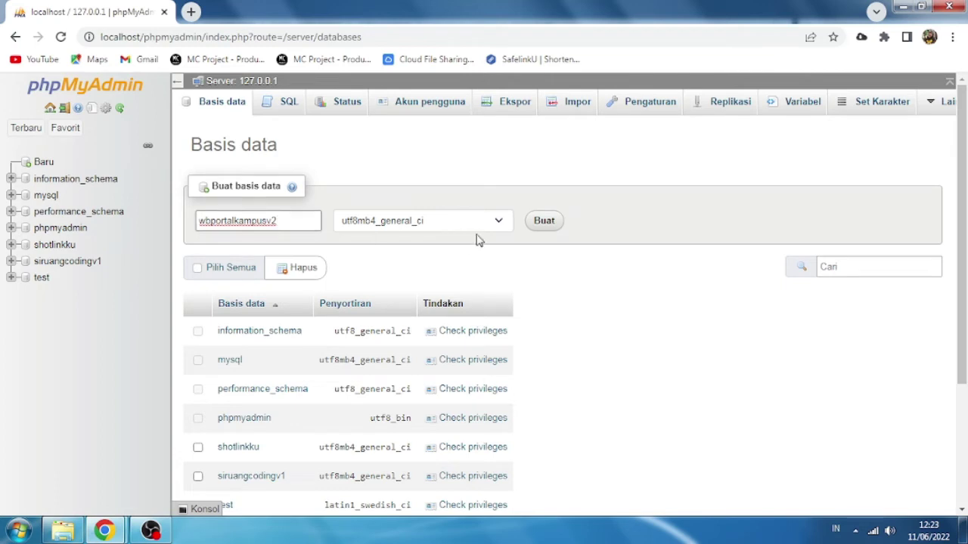
click(545, 221)
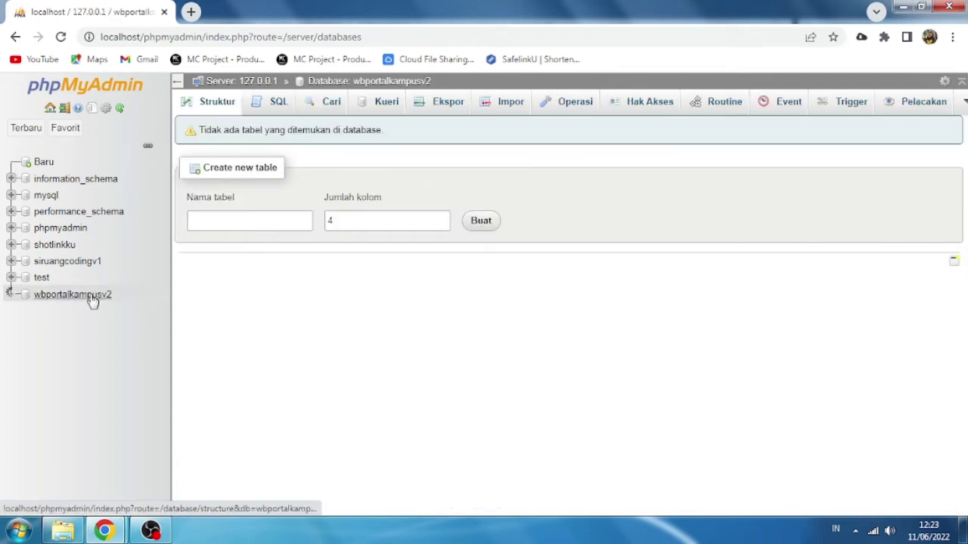
- Import wbportalkampusv2.sql from the extracted upload\DATABASE folder into the wbportalkampusv2 database, keeping the default import options
click(93, 298)
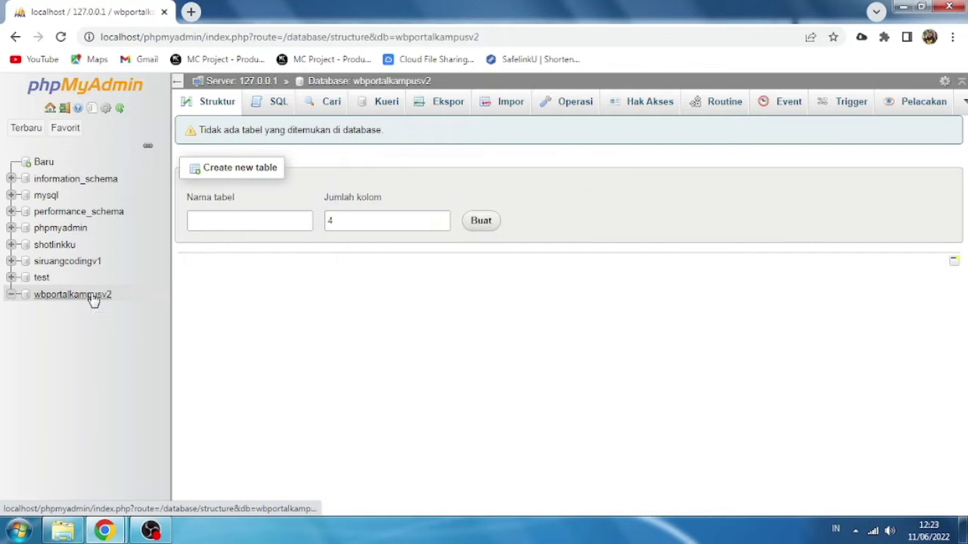
click(503, 107)
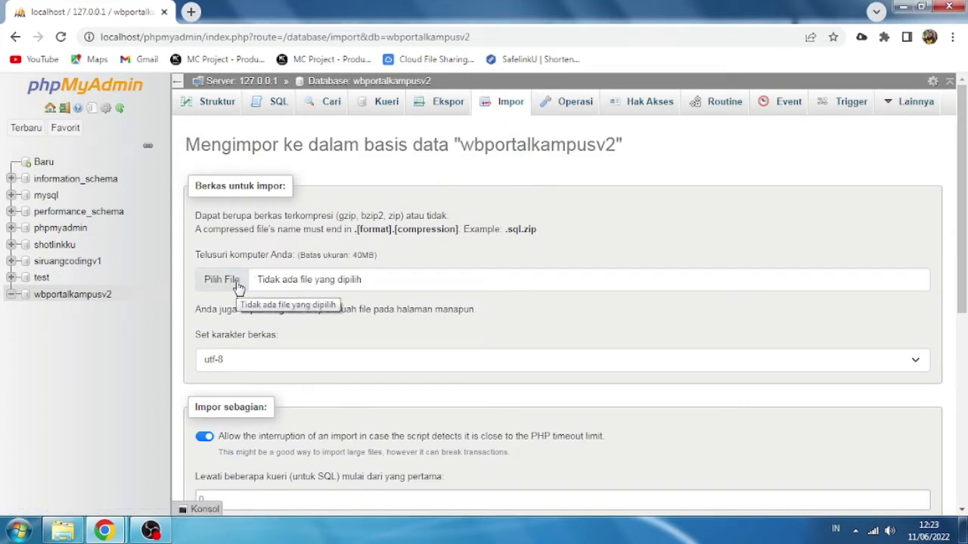
click(237, 284)
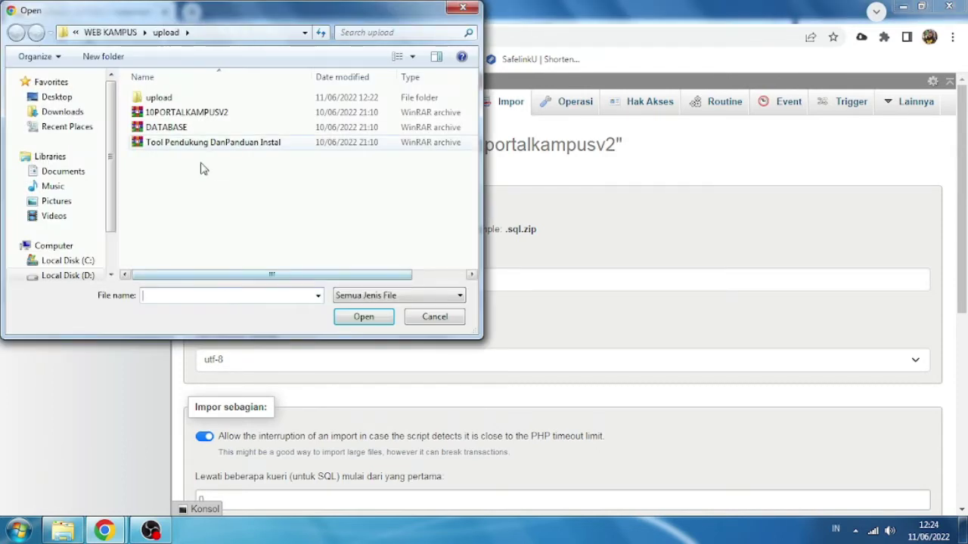
double_click(159, 99)
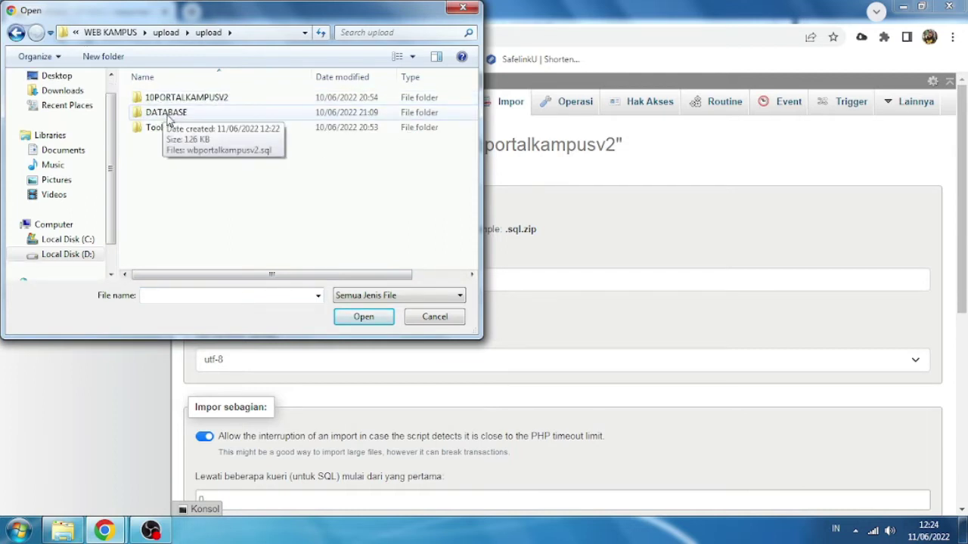
double_click(170, 114)
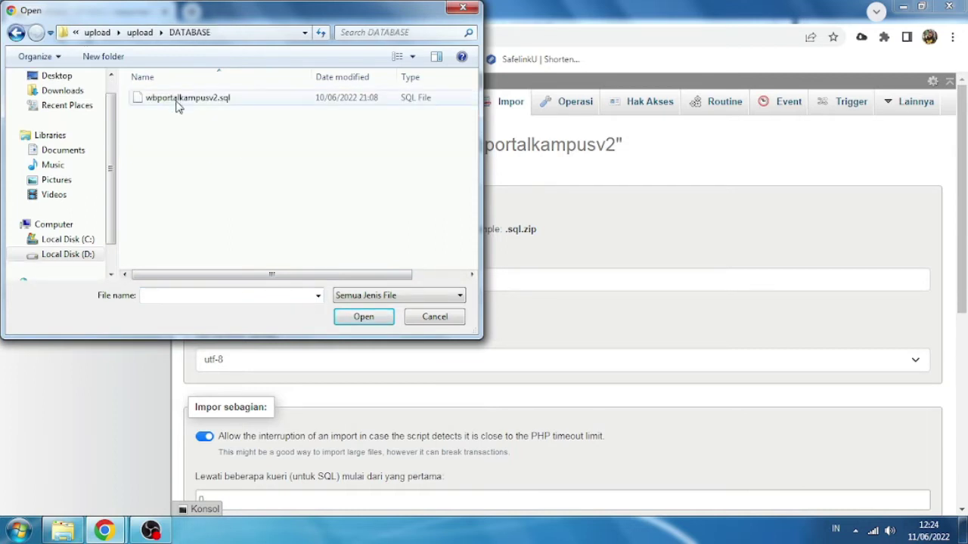
click(179, 105)
click(363, 318)
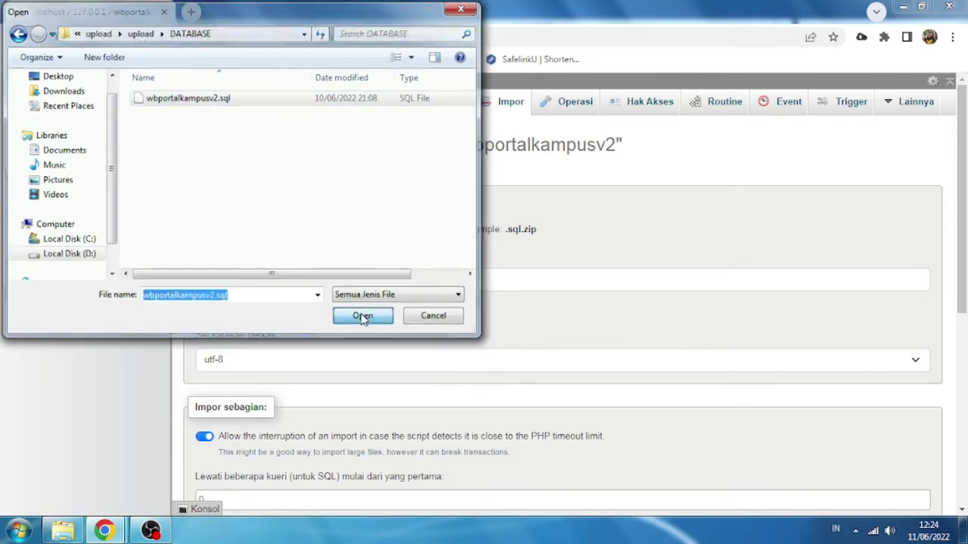
scroll(297, 266, down, 5)
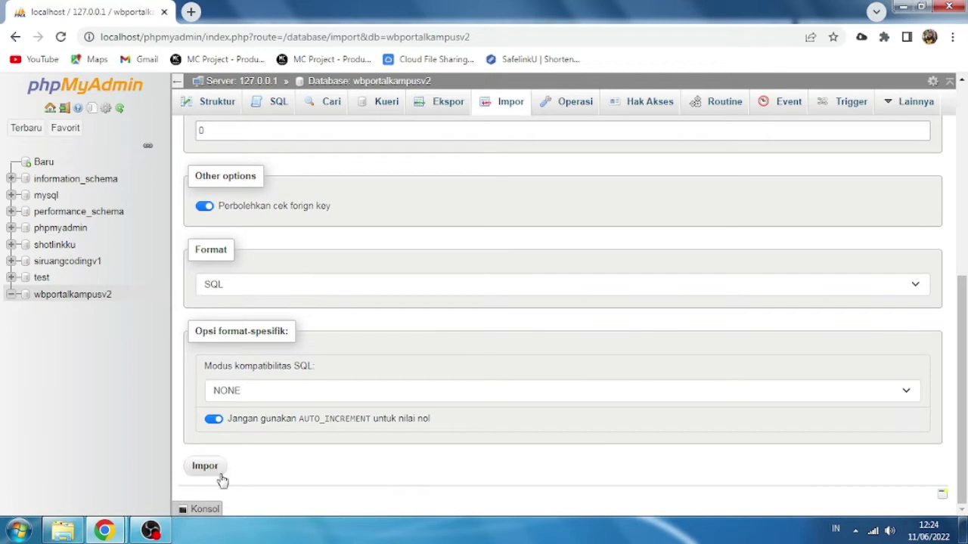
click(206, 467)
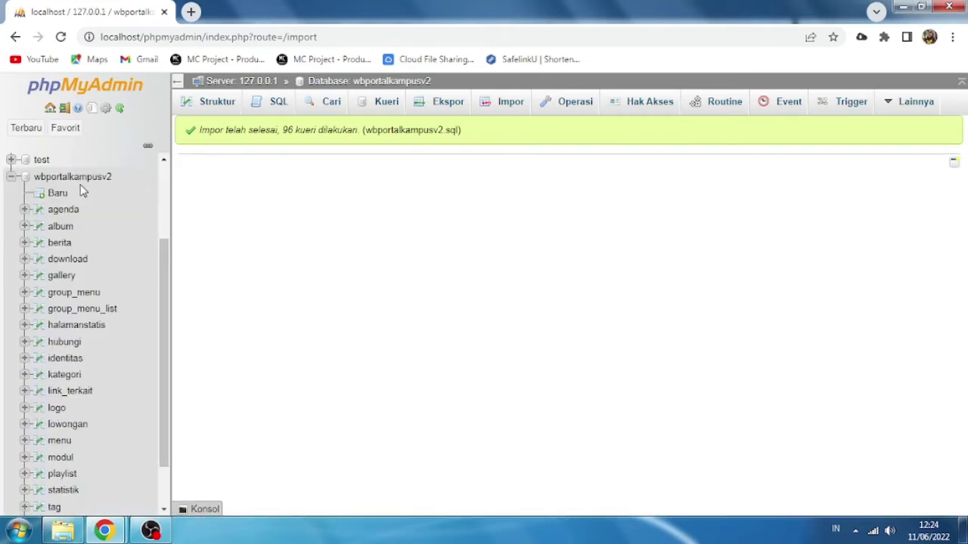
- Open the structure of the wbportalkampusv2 database and look through its imported tables
click(75, 177)
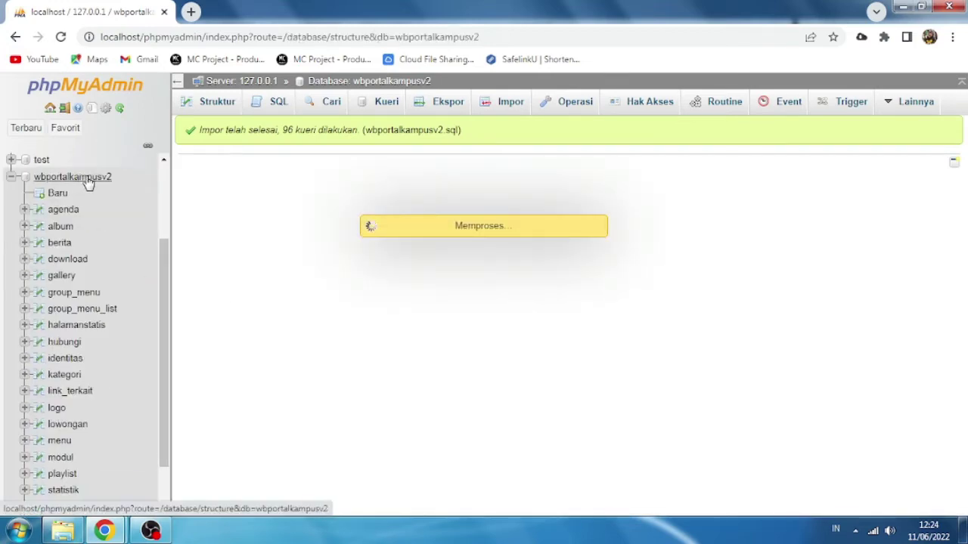
scroll(362, 336, down, 5)
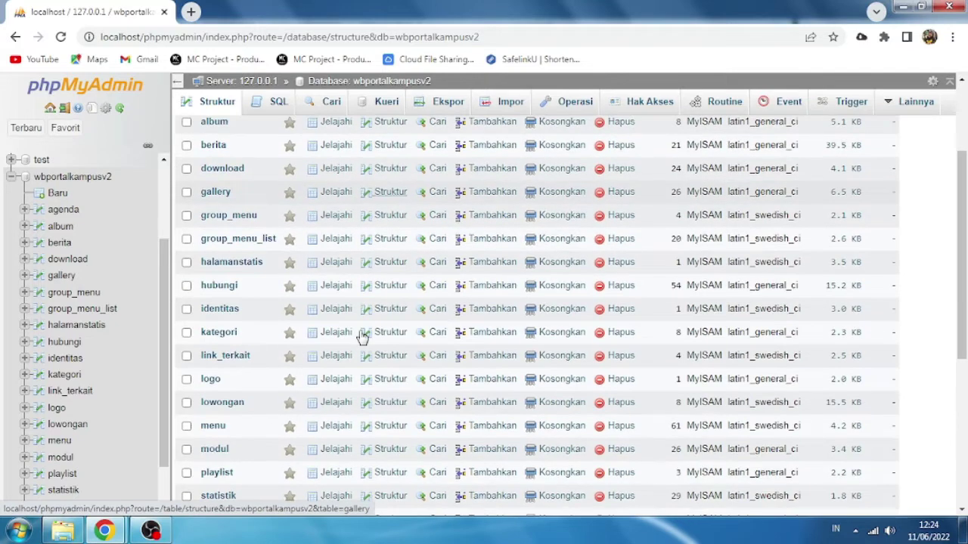
scroll(362, 336, up, 5)
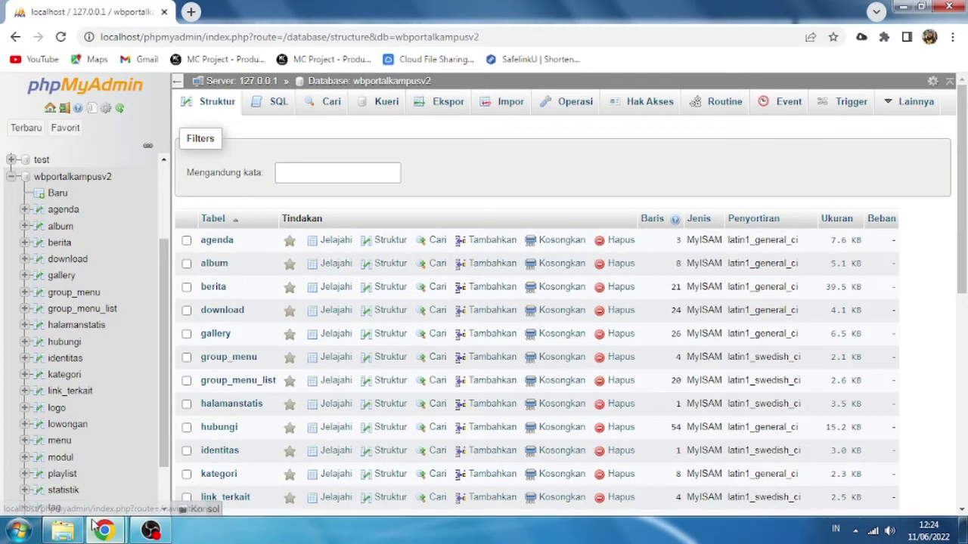
- Switch to Windows Explorer and copy the name of the 10PORTALKAMPUSV2 folder in C:\xampp\htdocs, leaving the name as it is
click(62, 532)
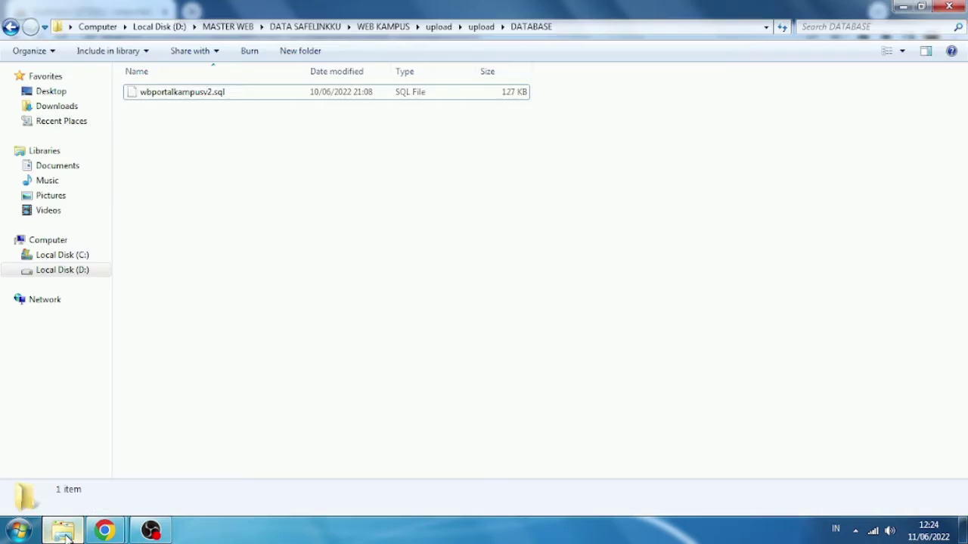
click(85, 259)
double_click(135, 181)
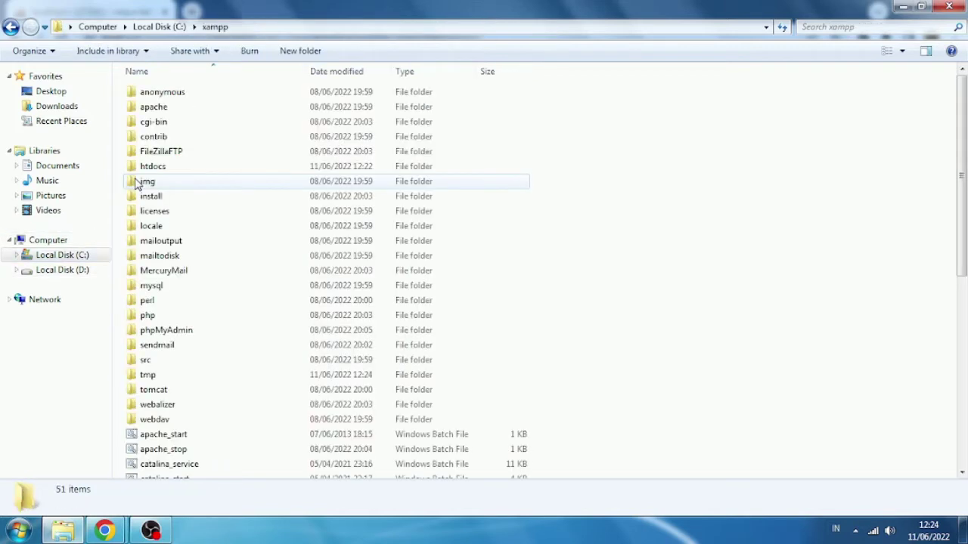
double_click(150, 168)
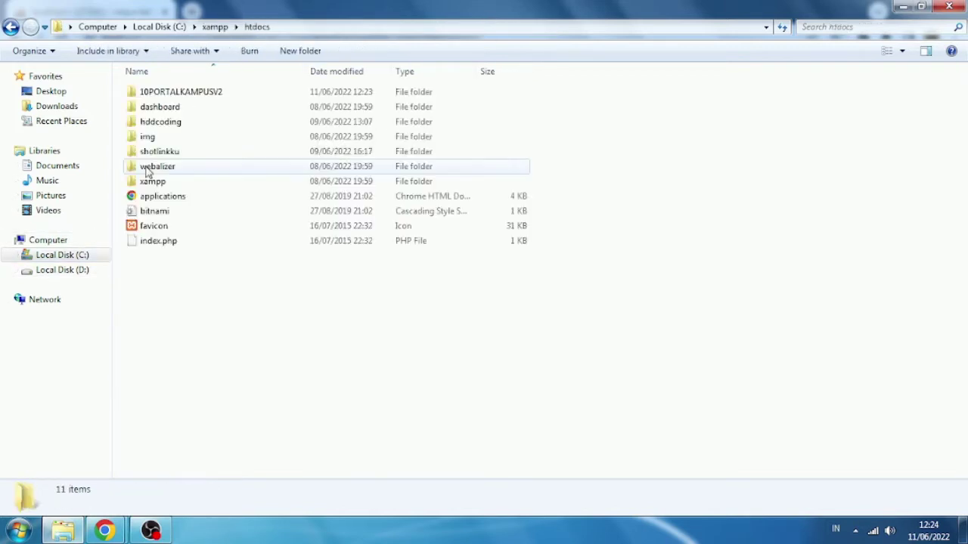
click(175, 93)
click(176, 94)
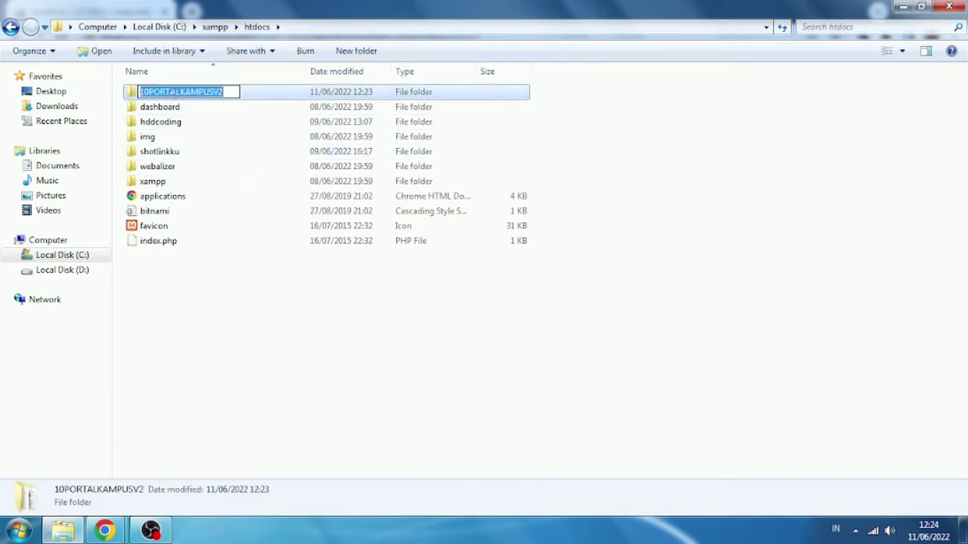
right_click(178, 94)
click(204, 141)
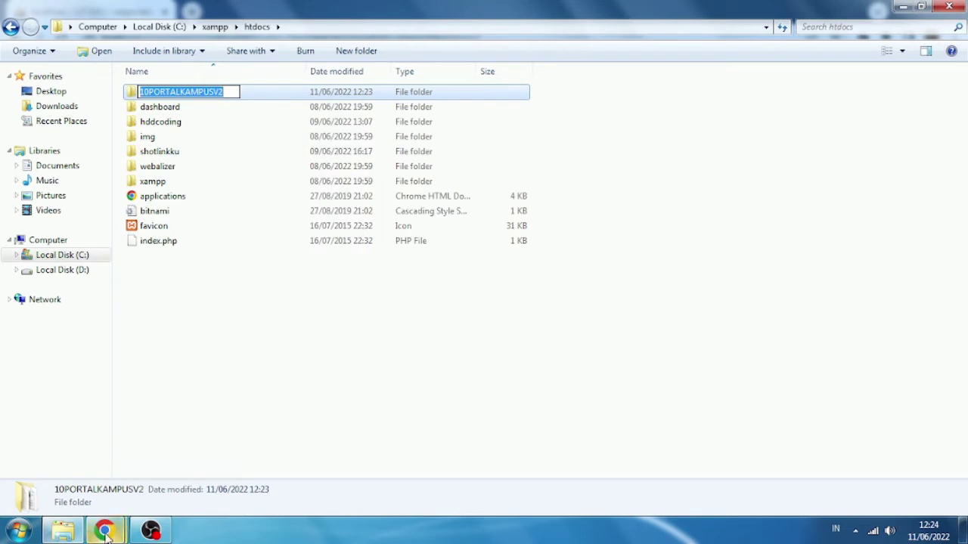
- Open a new Chrome incognito window and load localhost/10PORTALKAMPUSV2, using the copied folder name
mouse_move(105, 532)
click(242, 446)
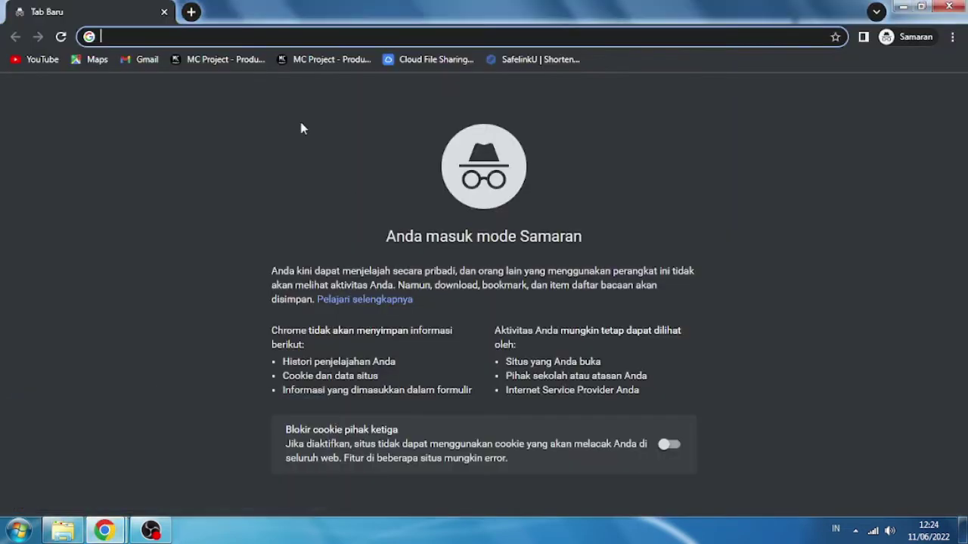
text(localhost)
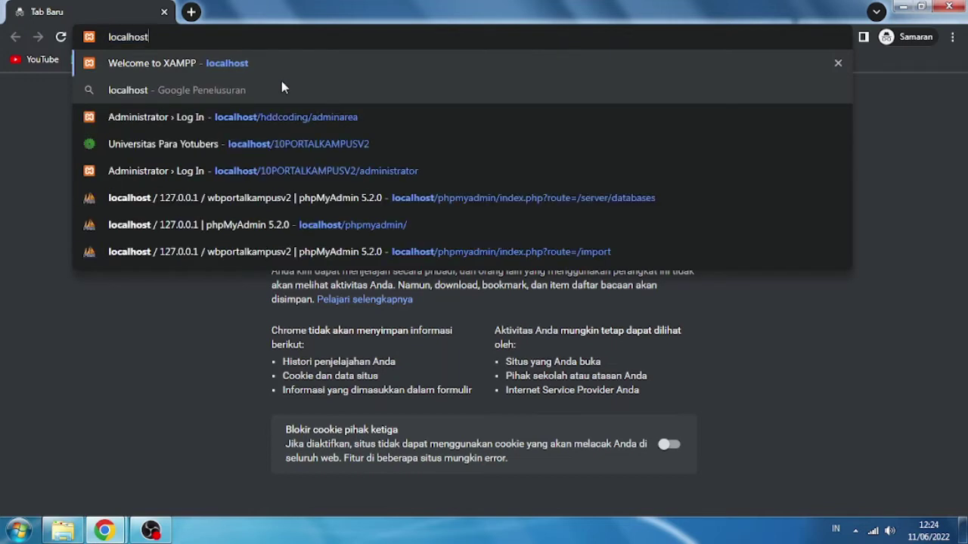
text(/10PORTALKAMPUSV2)
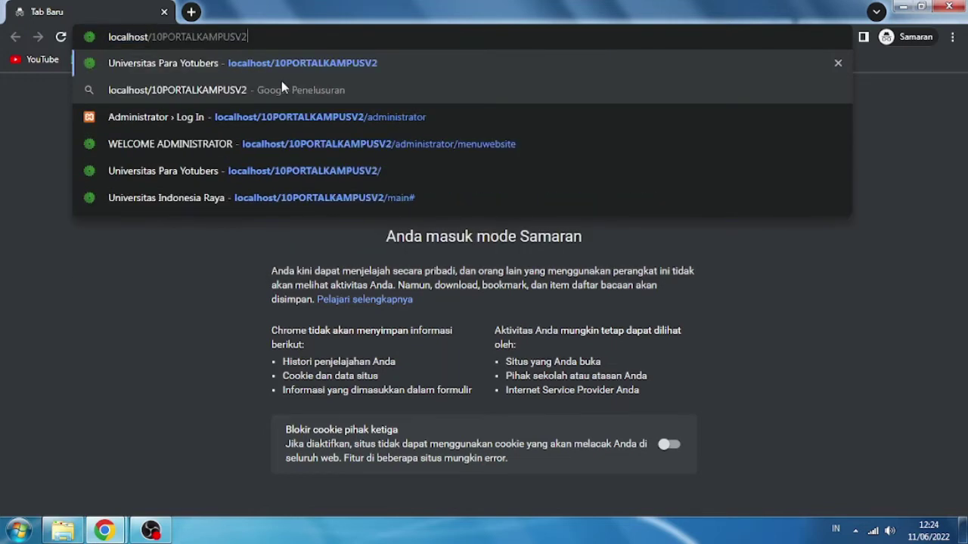
key(Return)
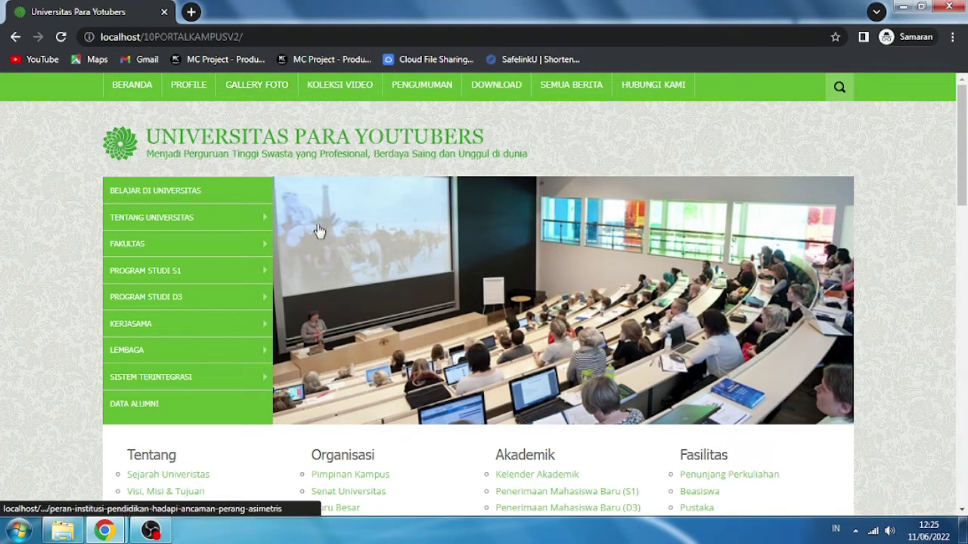
- Look through the campus portal's home page, including its agenda, news and announcement sections, and return to its start
scroll(320, 229, down, 2)
scroll(317, 230, down, 7)
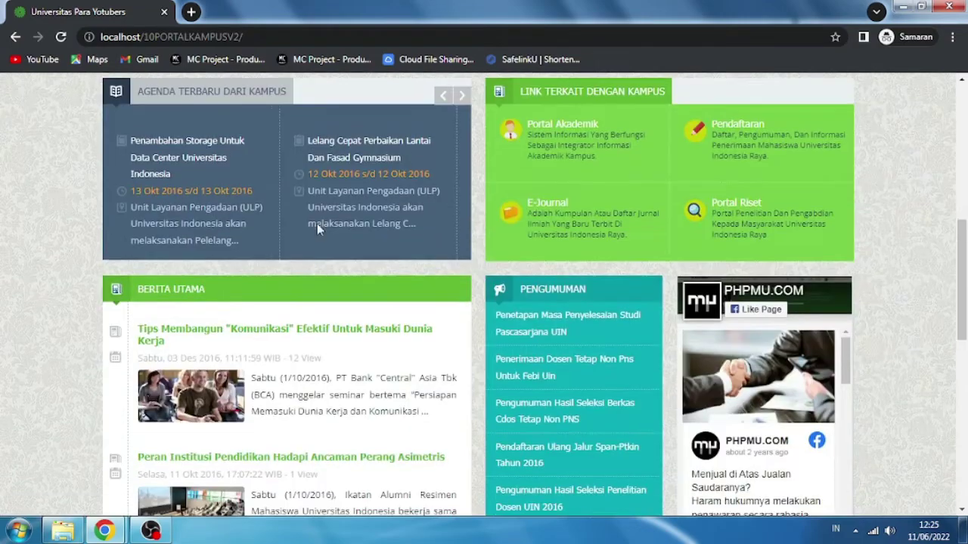
scroll(319, 230, down, 5)
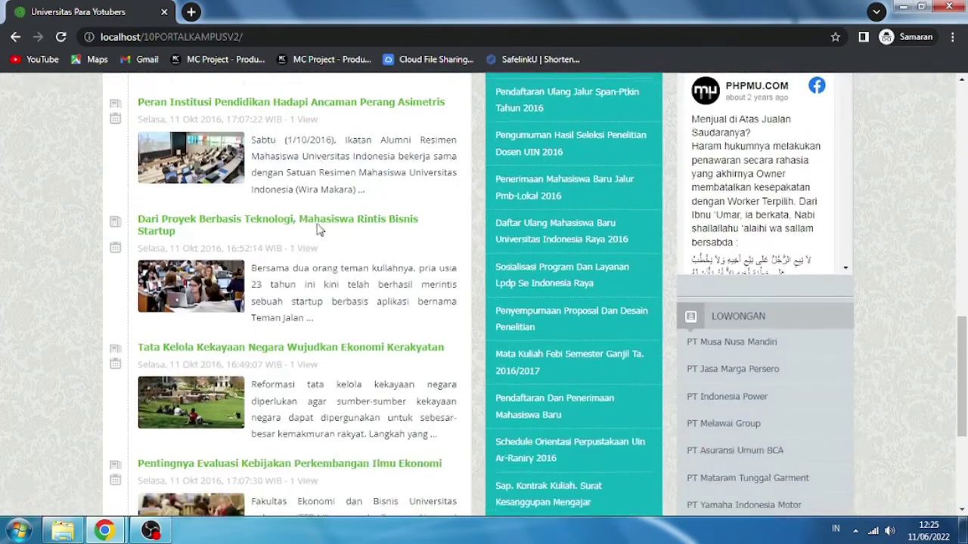
scroll(317, 229, up, 8)
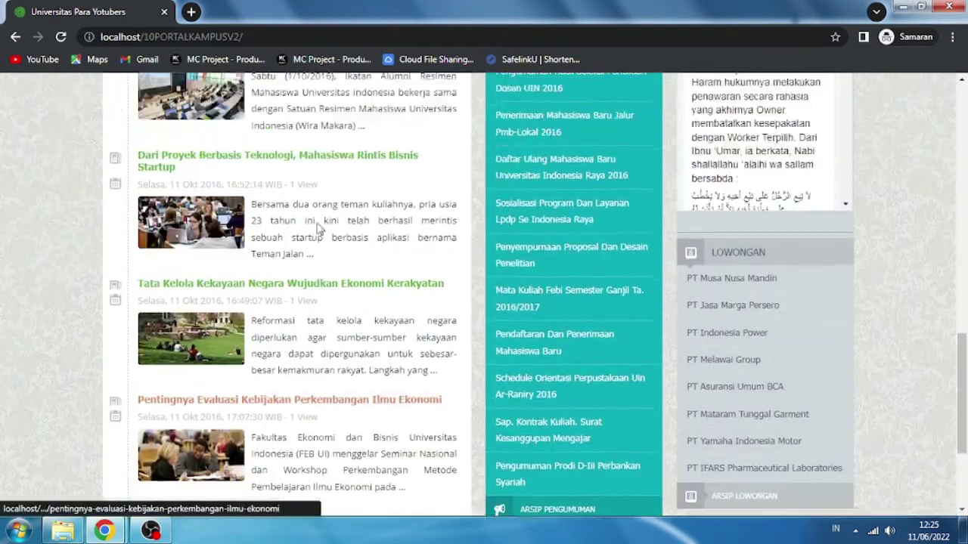
scroll(317, 229, up, 7)
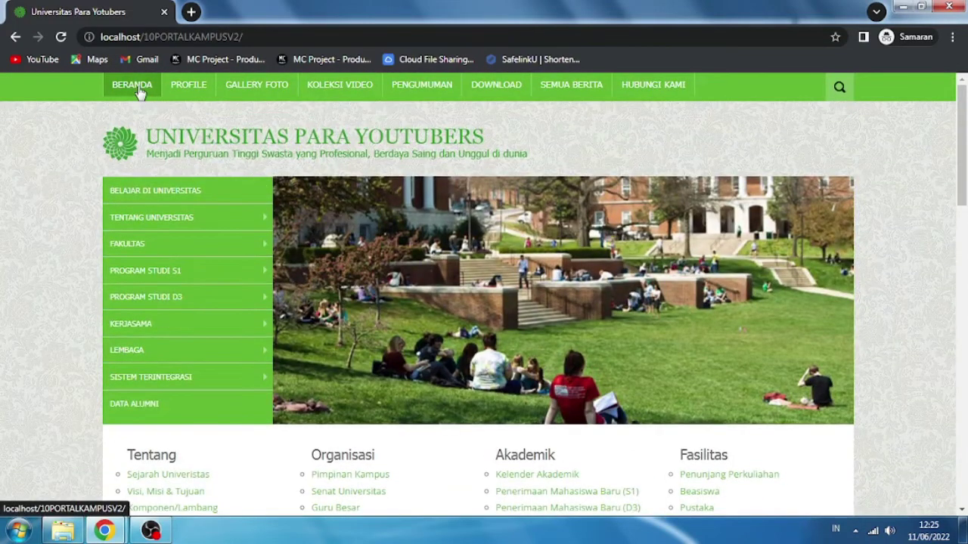
- Open the portal's Profile link and look through the page it loads
click(188, 85)
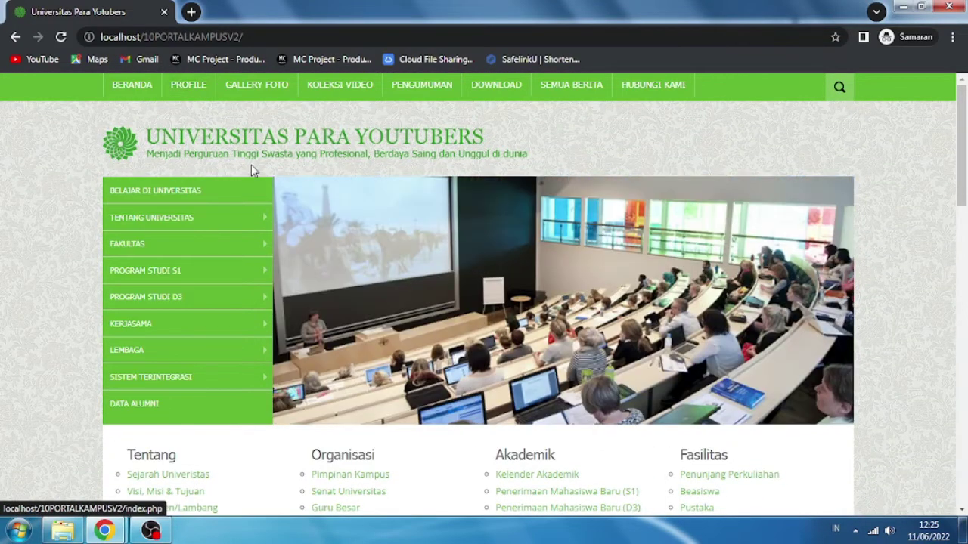
scroll(415, 247, down, 6)
scroll(413, 246, down, 4)
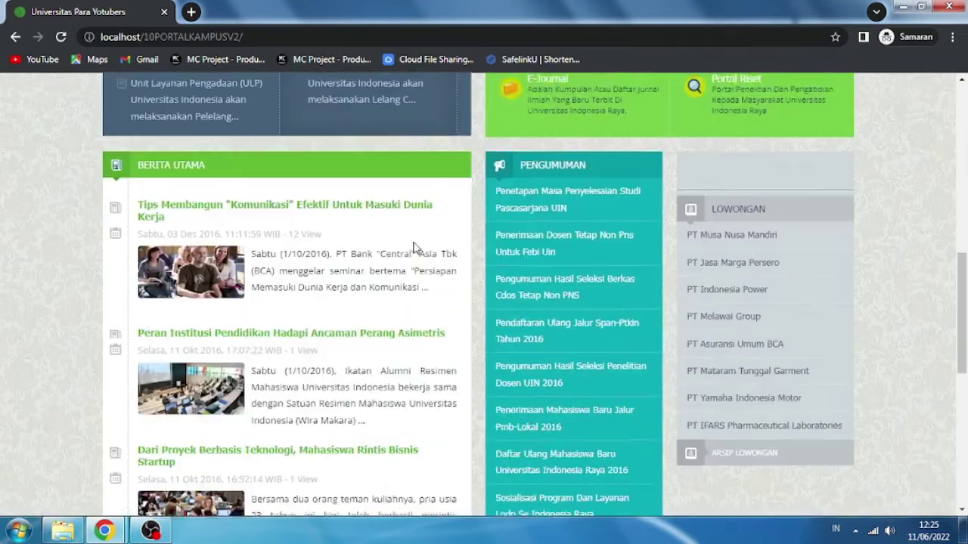
scroll(414, 242, up, 7)
scroll(413, 239, up, 5)
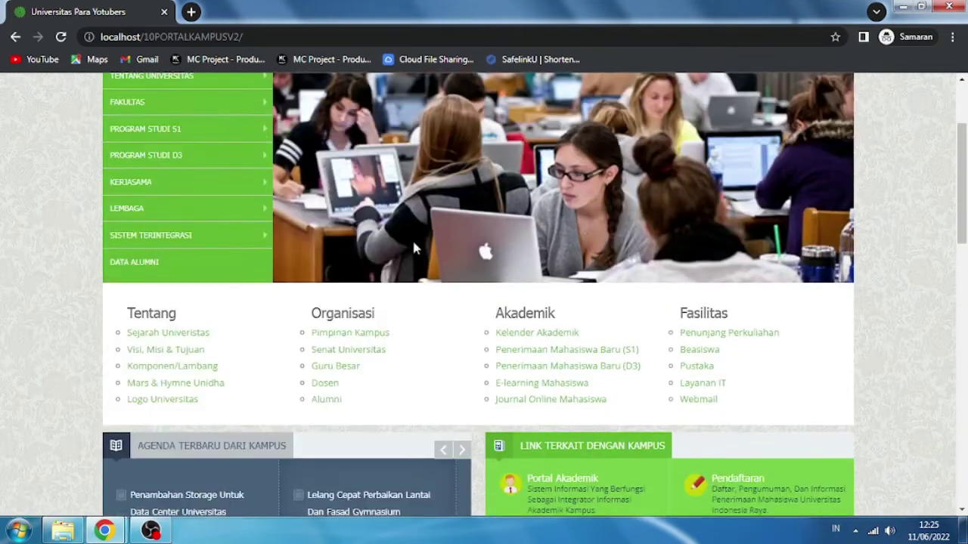
- Open the portal's Gallery Foto page and look through its photo albums
click(247, 92)
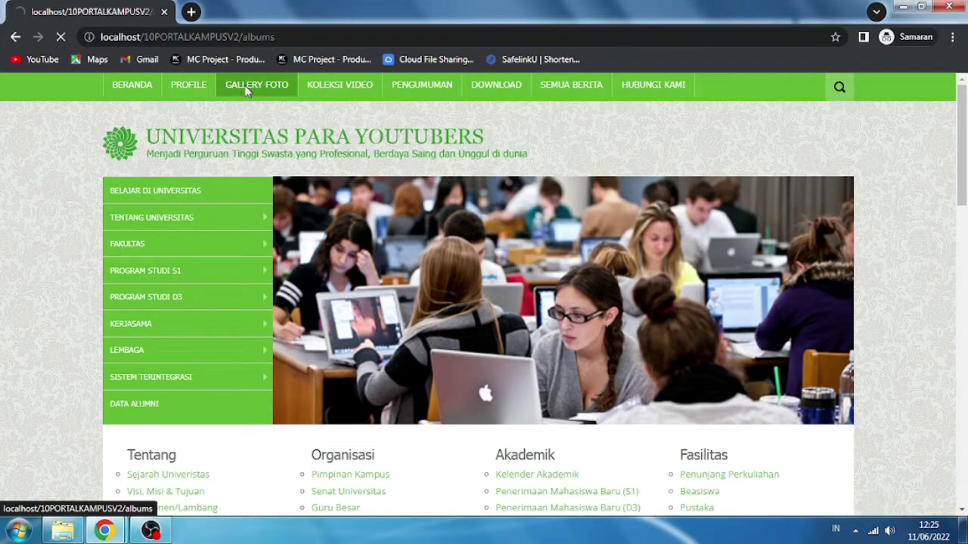
scroll(422, 277, down, 5)
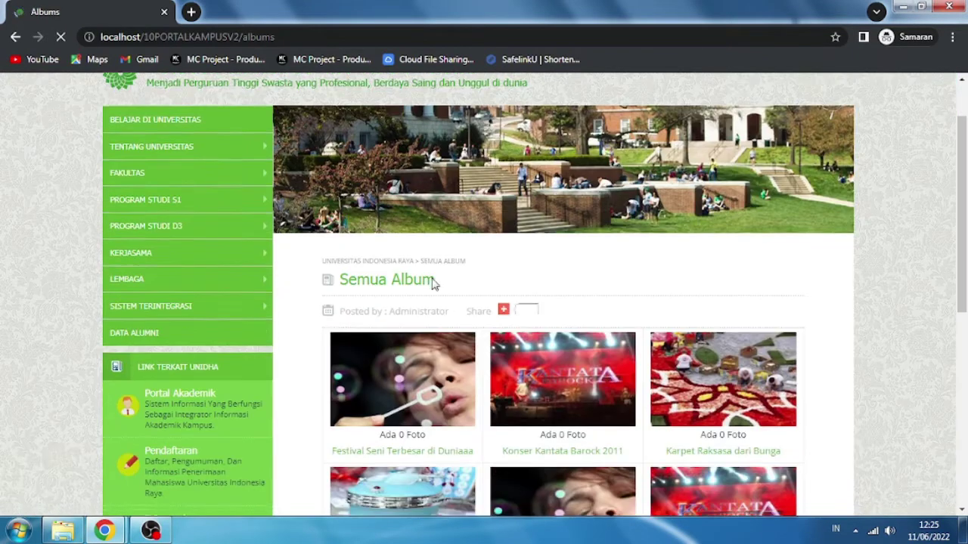
scroll(433, 283, down, 3)
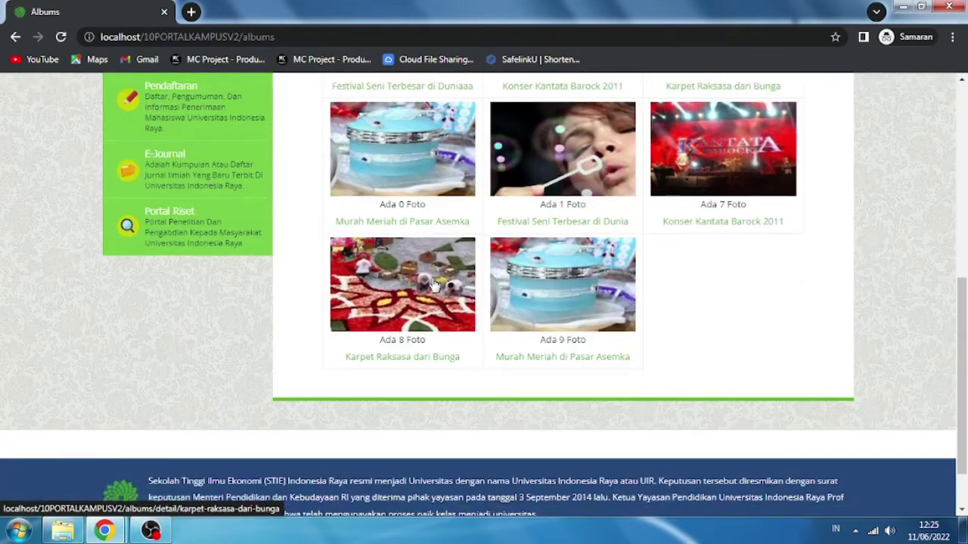
scroll(433, 284, up, 8)
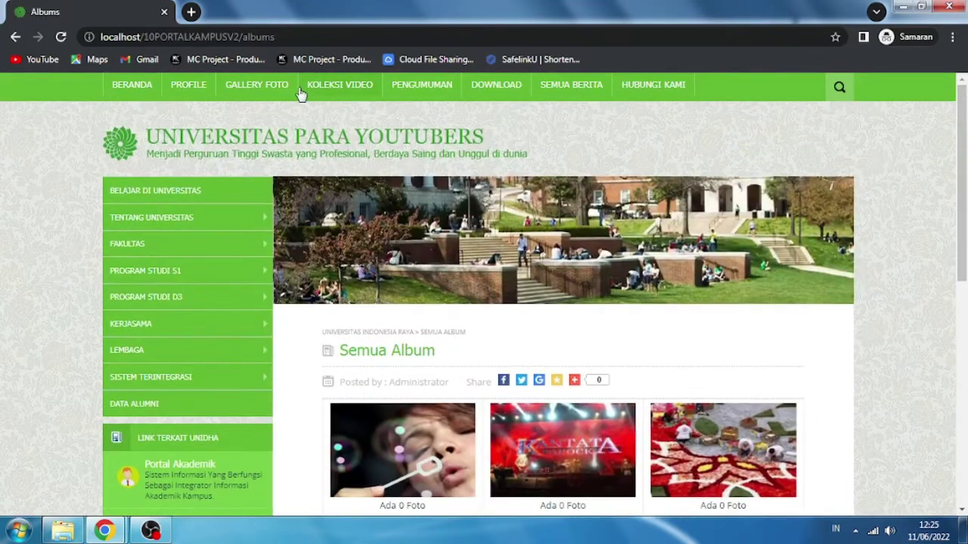
- Open the portal's Koleksi Video page and look through its video playlists
click(323, 87)
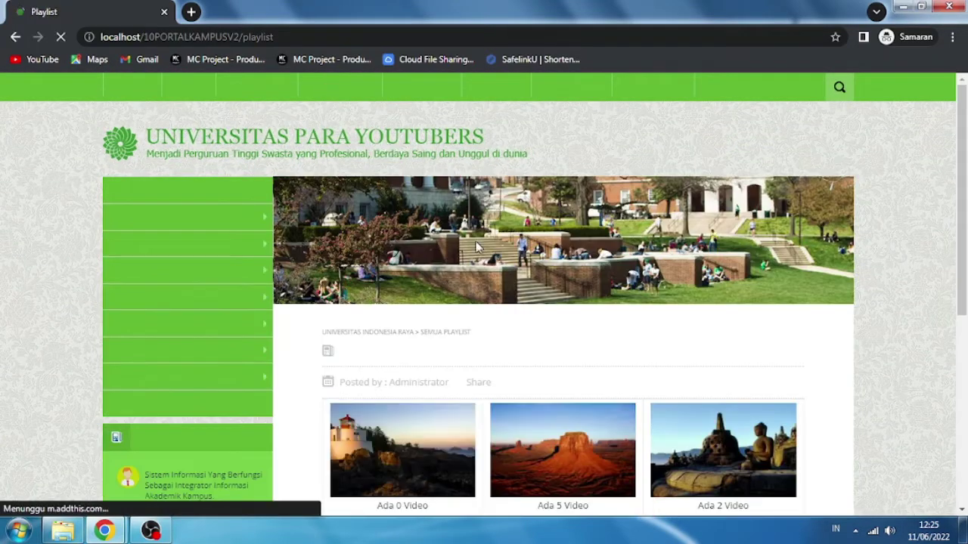
scroll(508, 312, down, 1)
scroll(508, 312, down, 3)
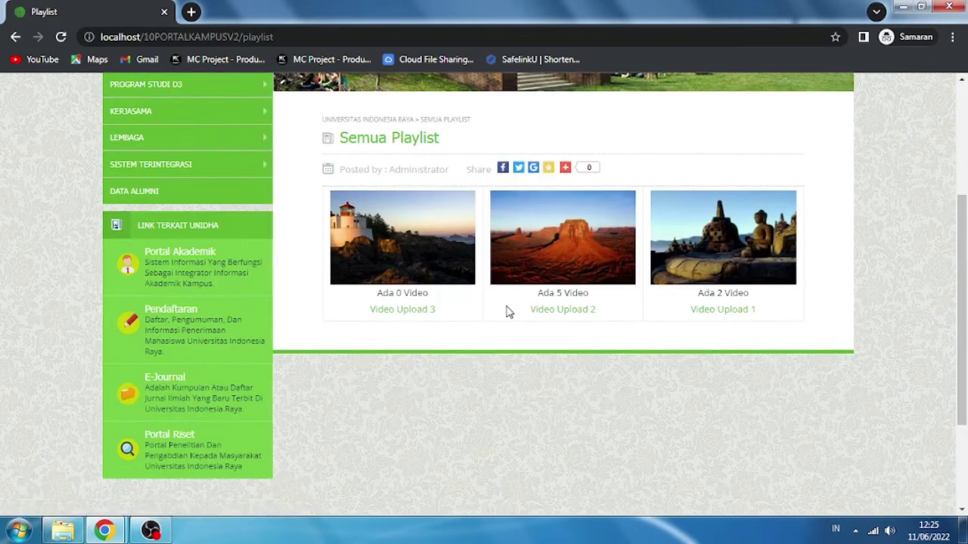
scroll(508, 313, up, 3)
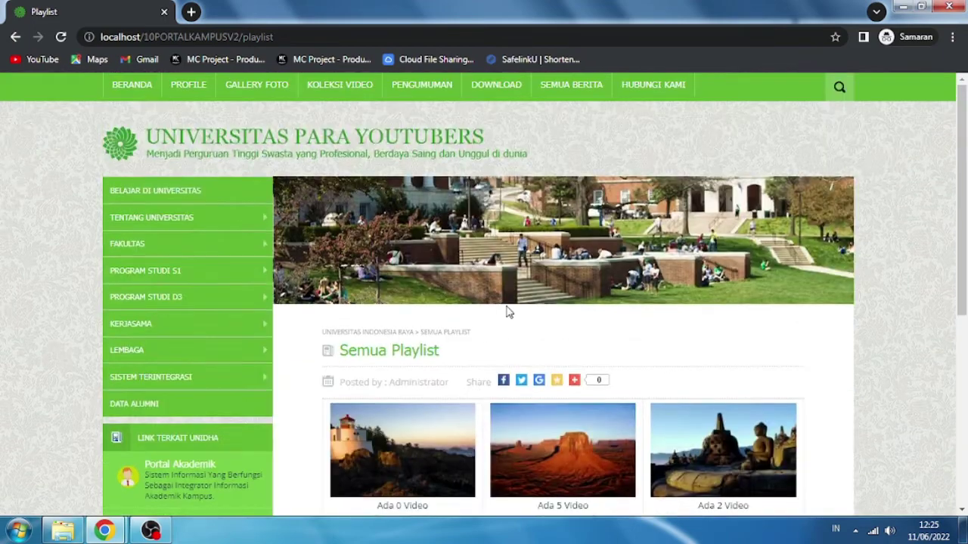
- Open the portal's Pengumuman page and look through its list of announcements
click(417, 90)
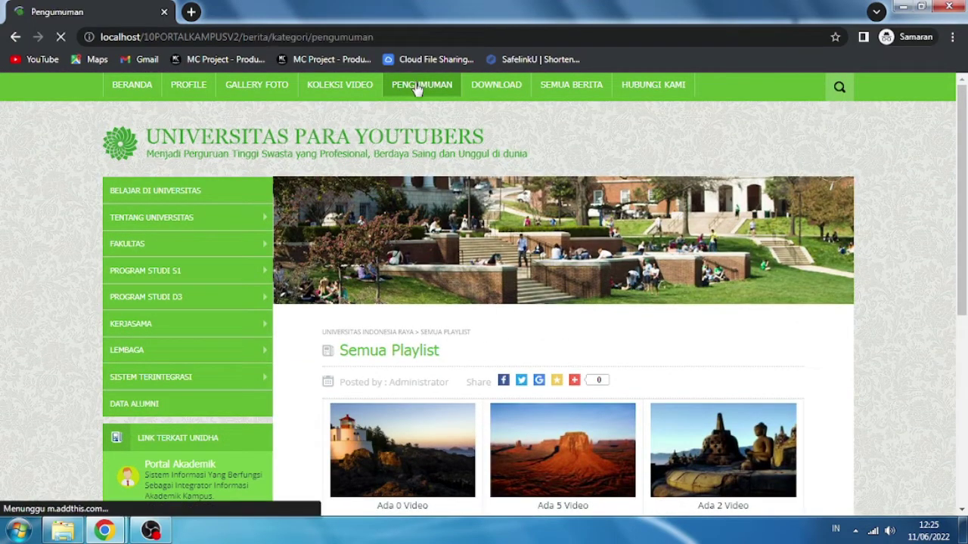
scroll(454, 189, down, 3)
scroll(483, 250, up, 4)
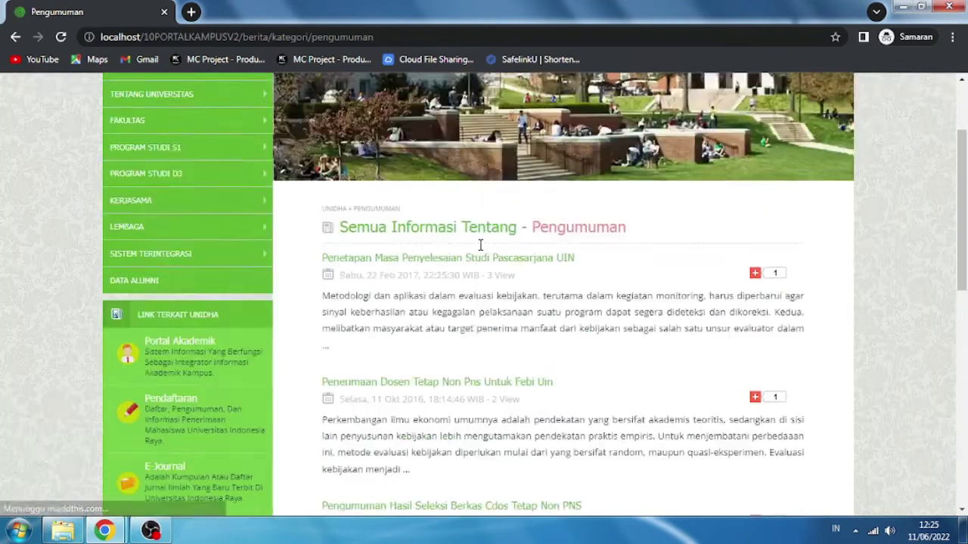
- Reopen the Koleksi Video page and check its playlist overview once more
click(340, 85)
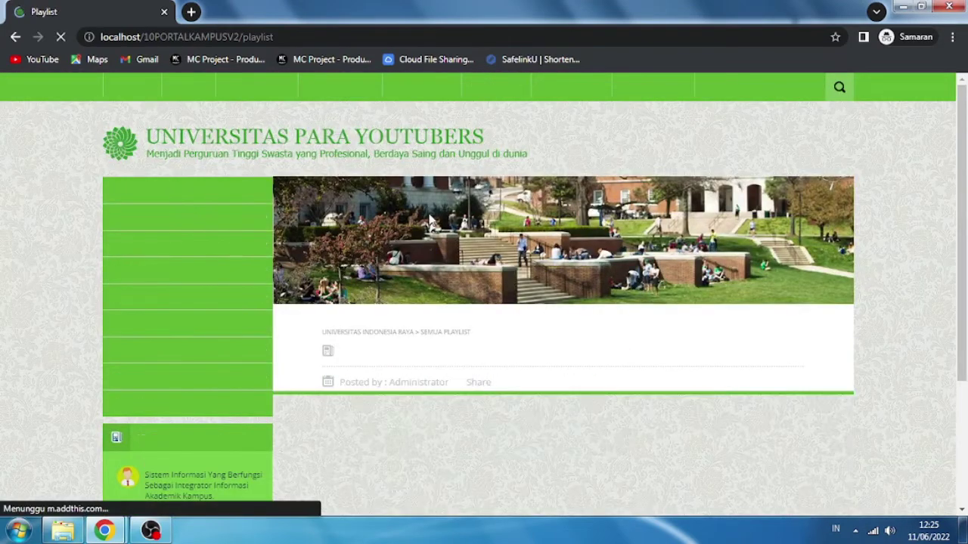
scroll(429, 221, down, 1)
scroll(429, 219, up, 1)
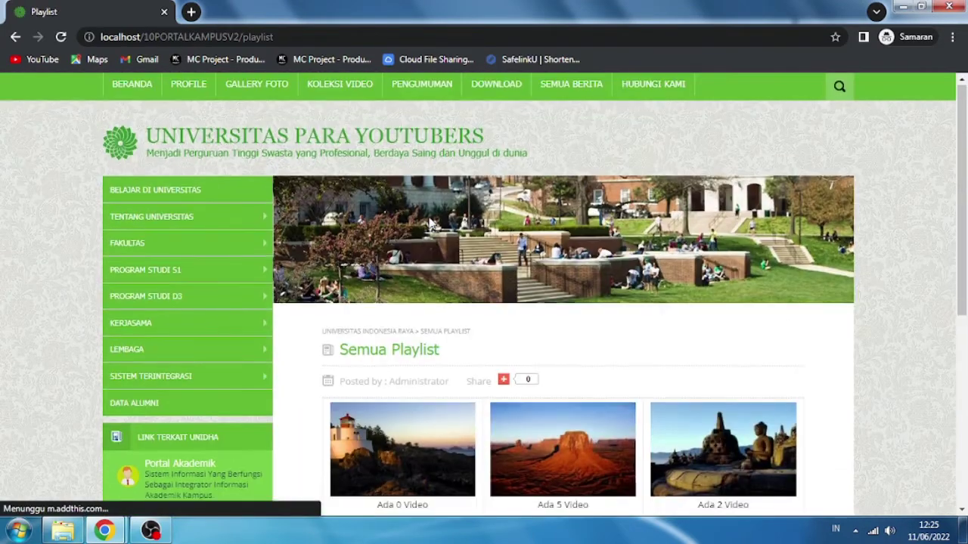
- Open the portal's Download page and look through its table of downloadable files
click(483, 85)
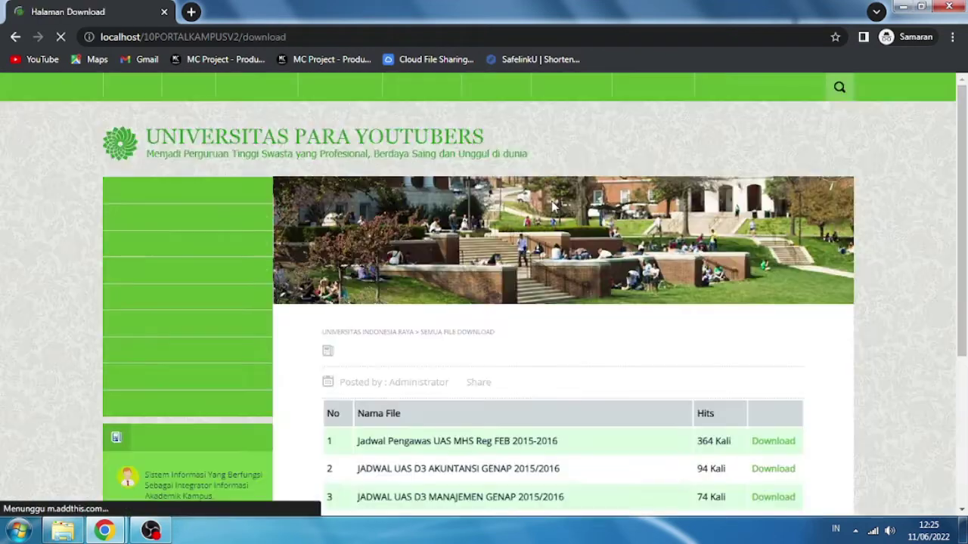
scroll(532, 213, down, 3)
scroll(531, 213, down, 2)
scroll(529, 216, up, 5)
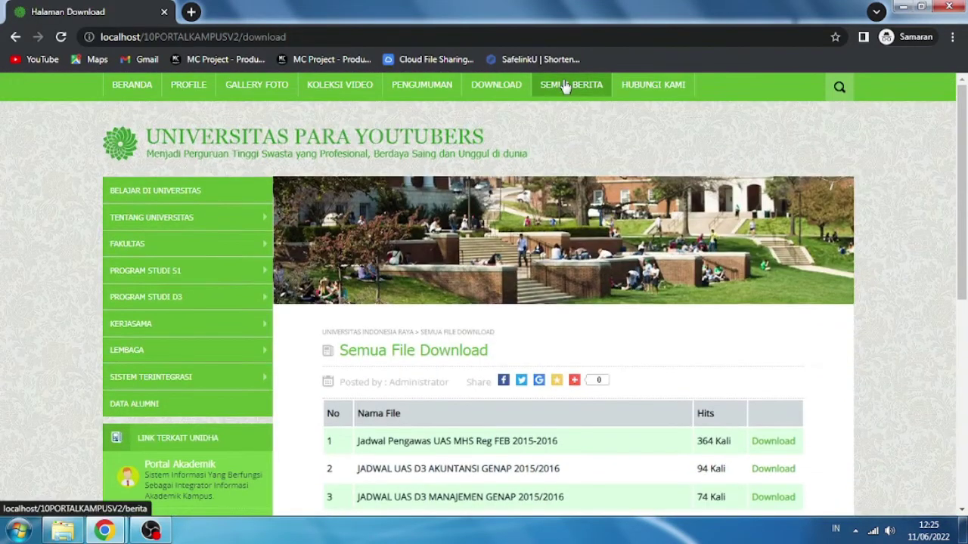
- Open the Semua Berita page and look through its news articles down to the page navigation
click(566, 88)
scroll(620, 253, down, 4)
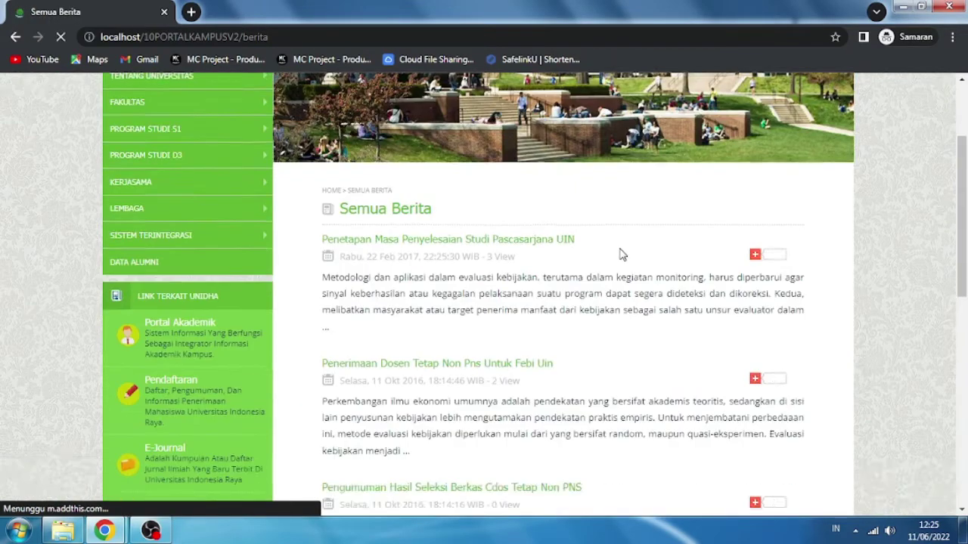
scroll(620, 253, down, 3)
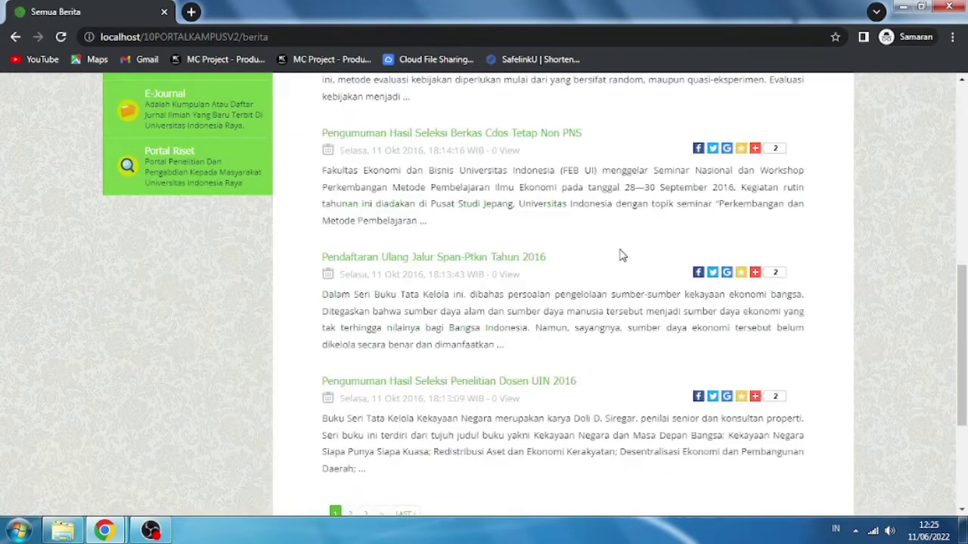
scroll(620, 255, up, 3)
scroll(620, 256, up, 5)
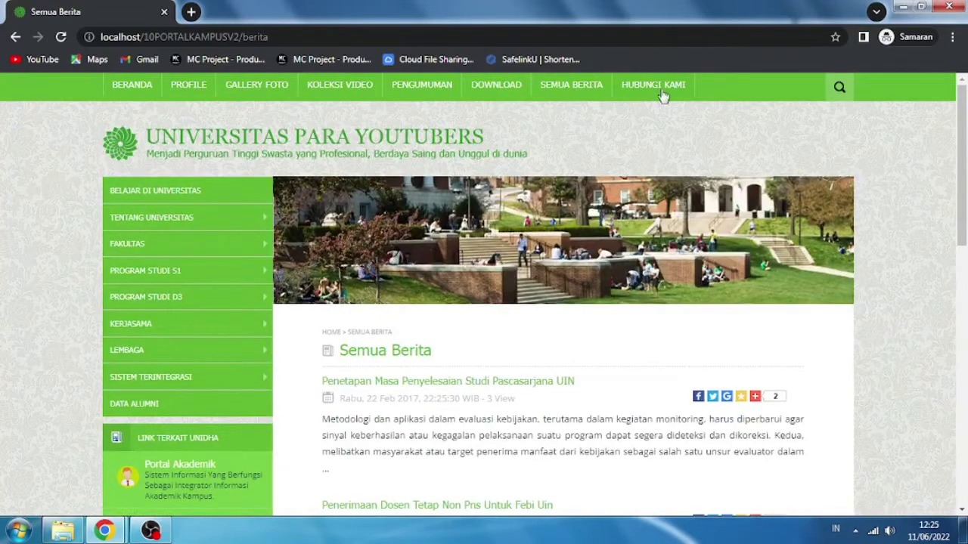
- Open the Hubungi Kami page and look over its contact form
click(661, 86)
scroll(678, 426, down, 1)
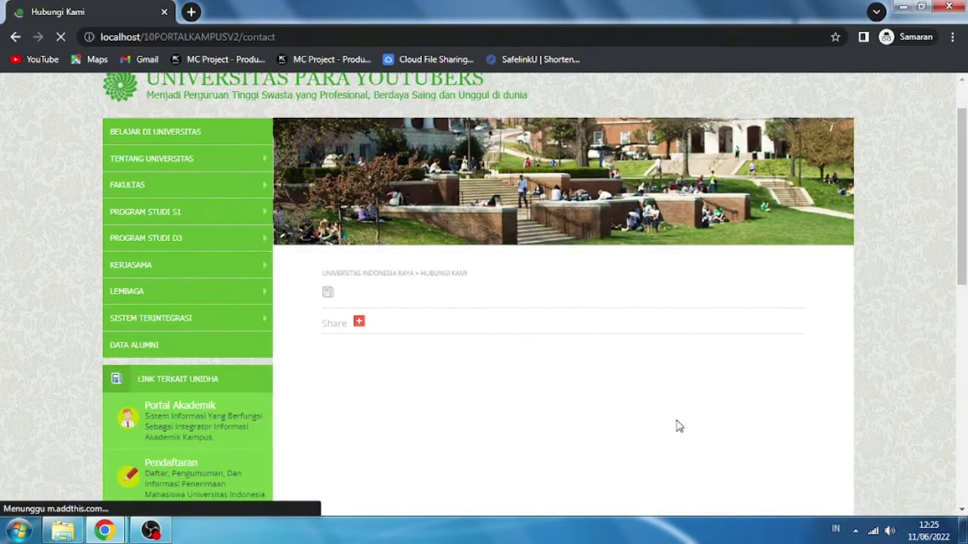
scroll(677, 422, down, 5)
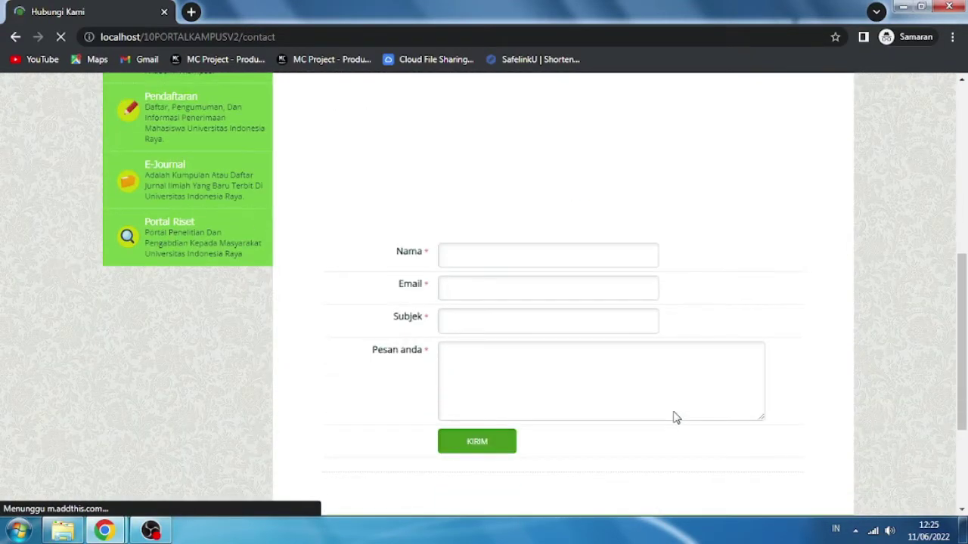
scroll(677, 418, up, 6)
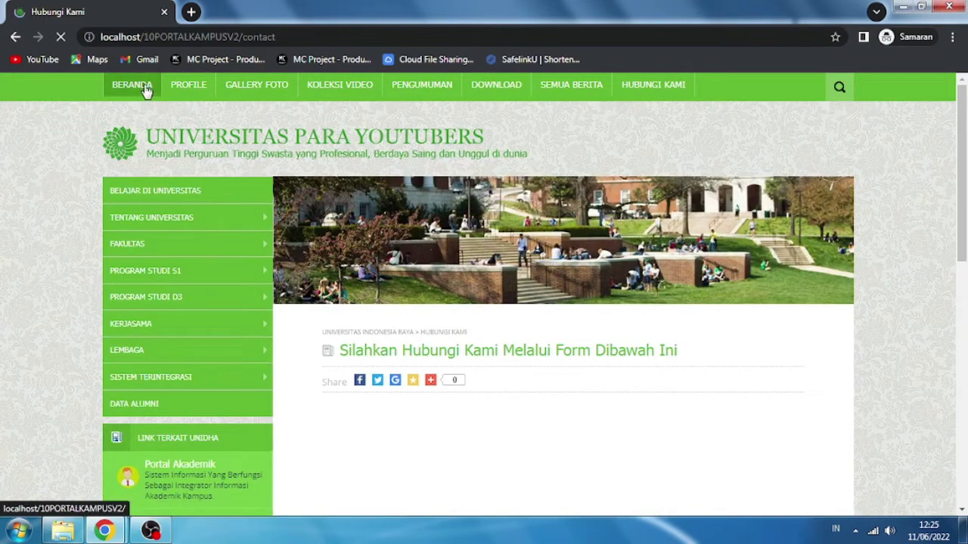
- Return to the portal's Beranda page and look over its agenda, related links, news, announcement and job vacancy sections
click(146, 91)
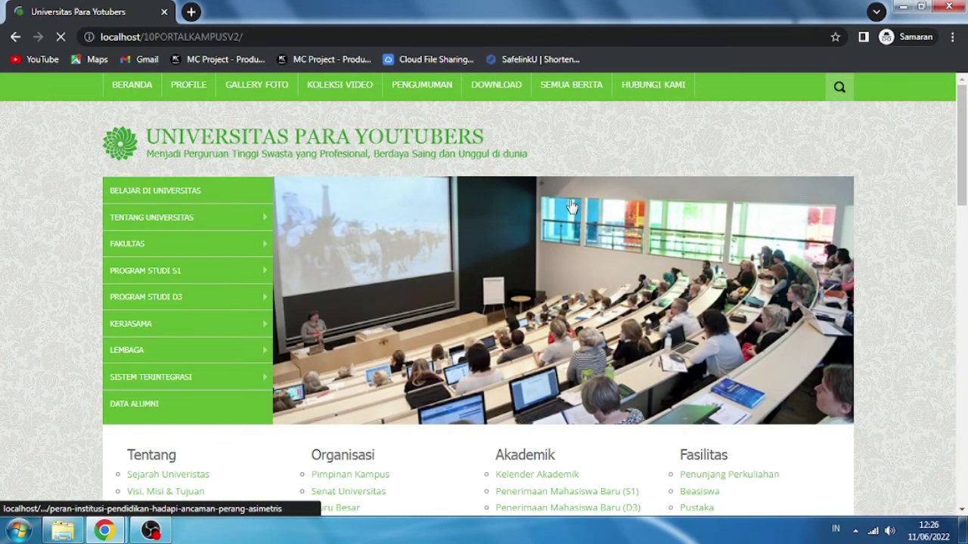
scroll(571, 206, down, 5)
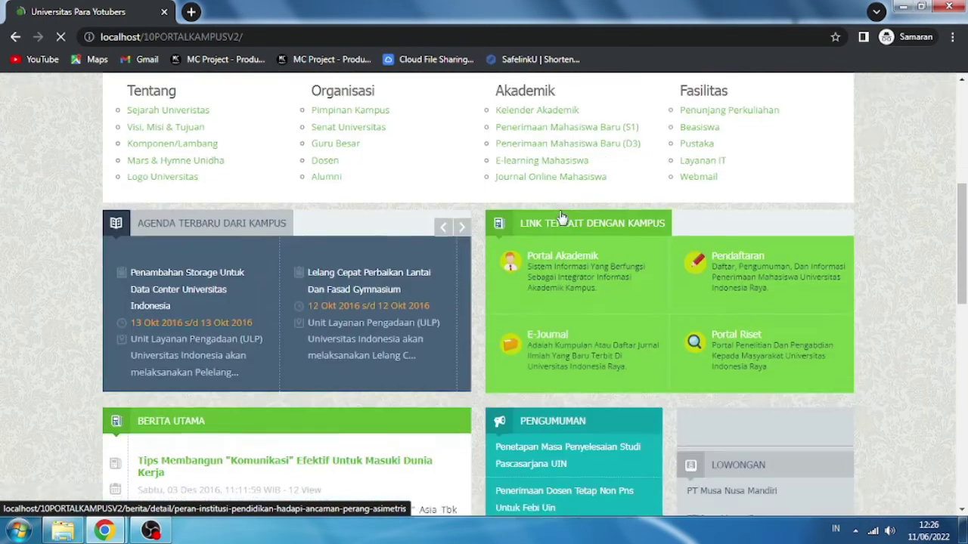
scroll(562, 218, down, 6)
scroll(548, 269, up, 2)
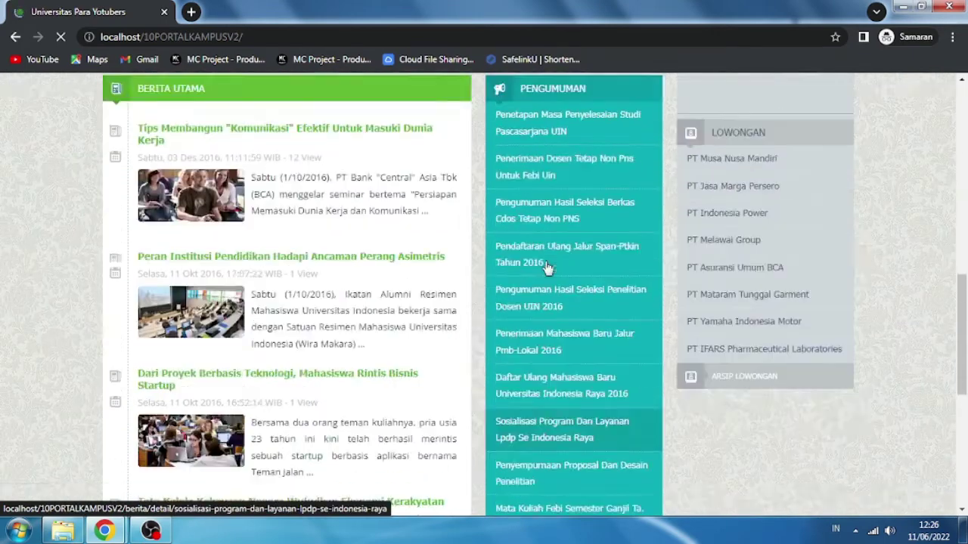
scroll(548, 268, up, 8)
- Examine the submenus of the home page's side navigation, from Tentang Universitas and Fakultas through Program Studi, Lembaga and Sistem Terintegrasi
mouse_move(219, 135)
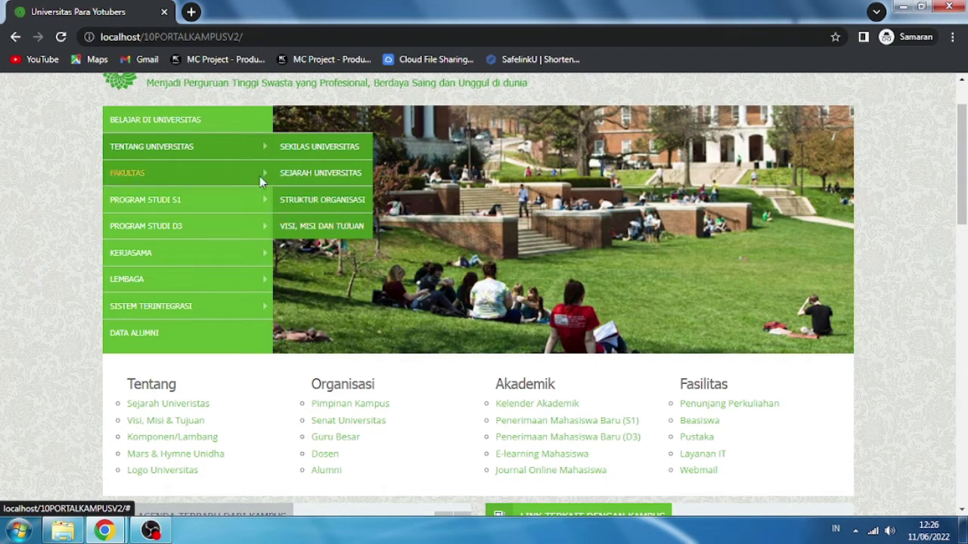
mouse_move(260, 175)
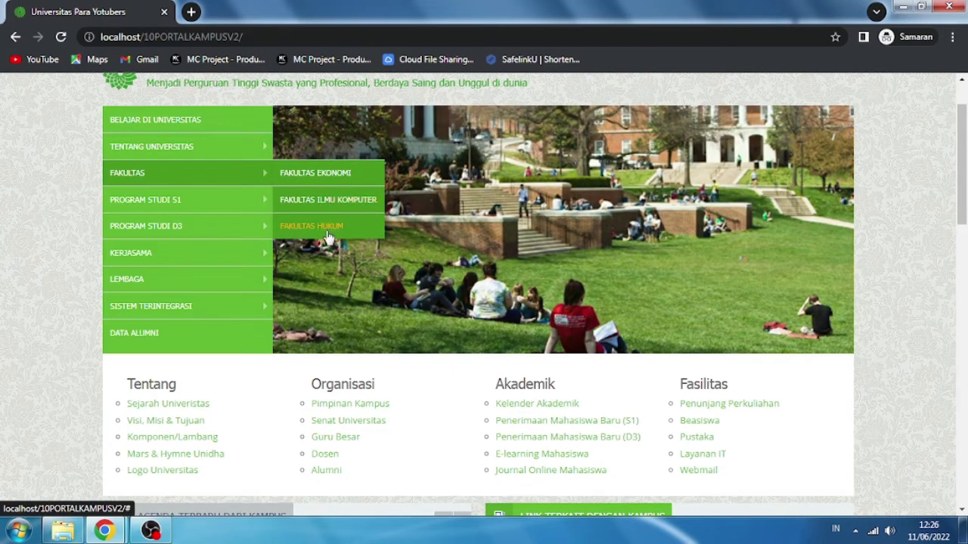
mouse_move(254, 208)
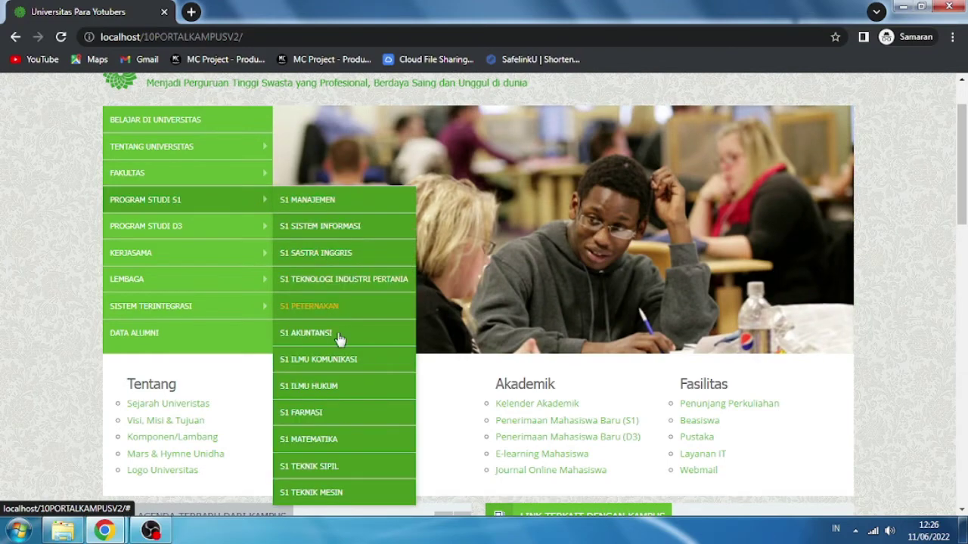
scroll(342, 350, down, 1)
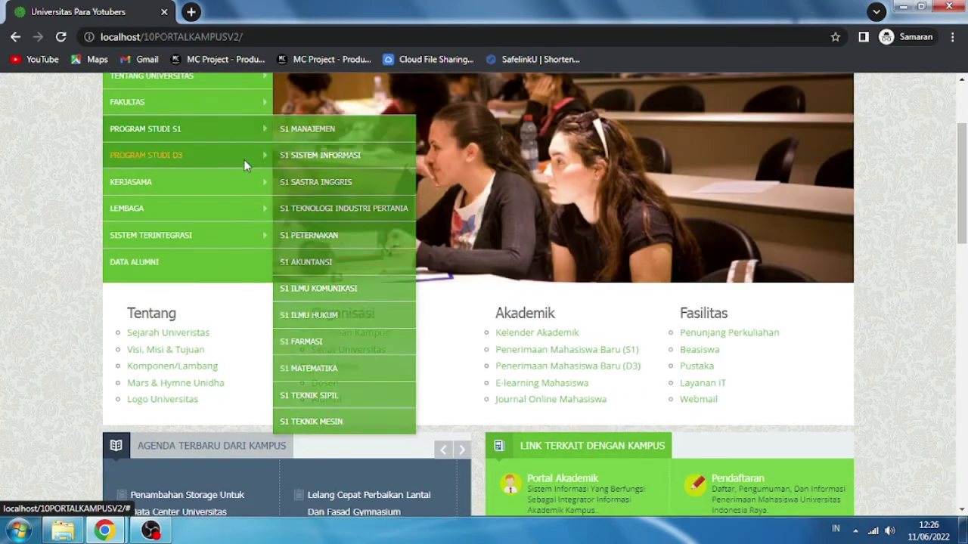
mouse_move(244, 156)
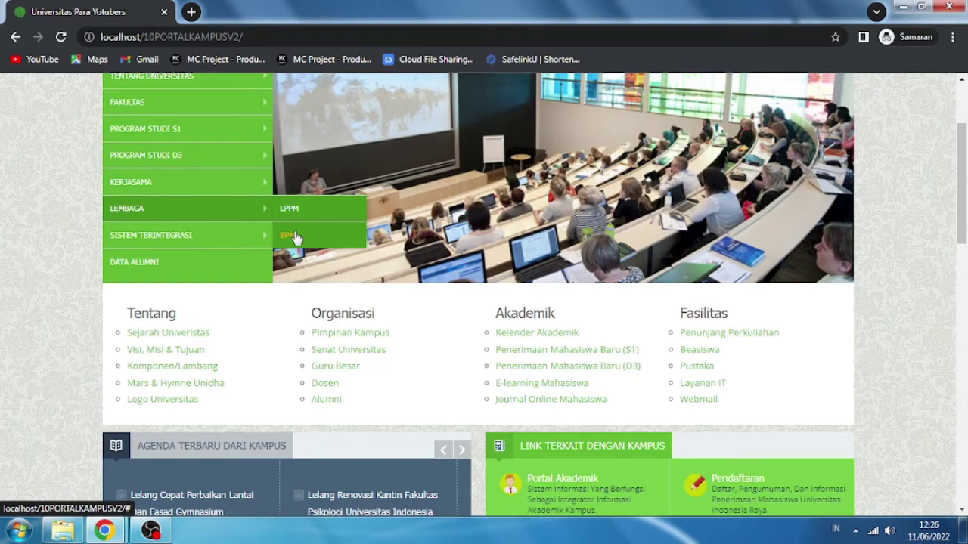
mouse_move(232, 233)
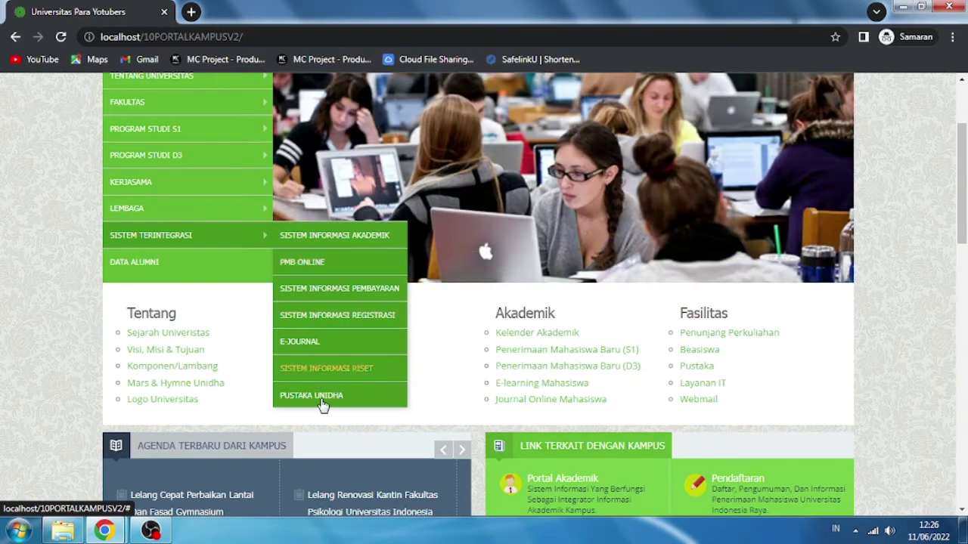
scroll(146, 269, up, 2)
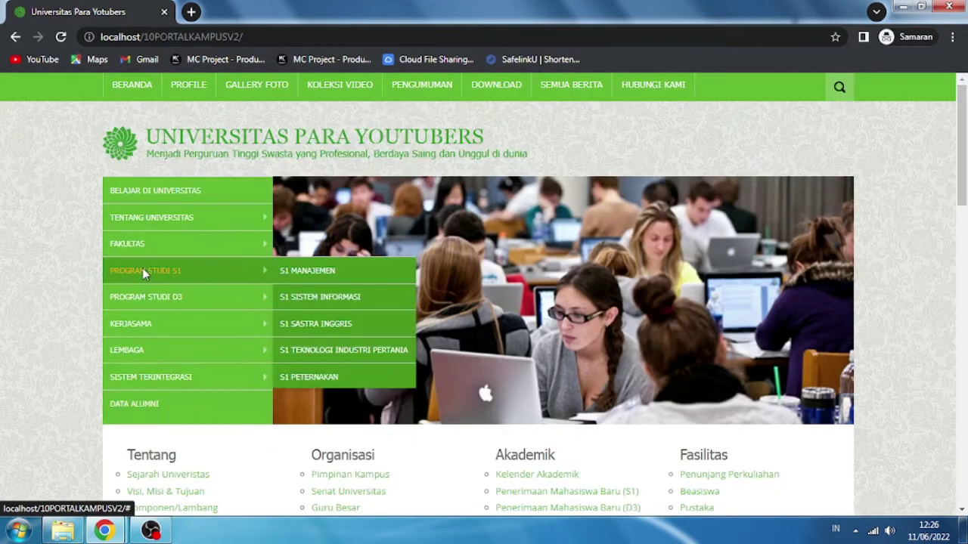
- Go to localhost/10PORTALKAMPUSV2/administrator and log out of the administrator dashboard
click(315, 38)
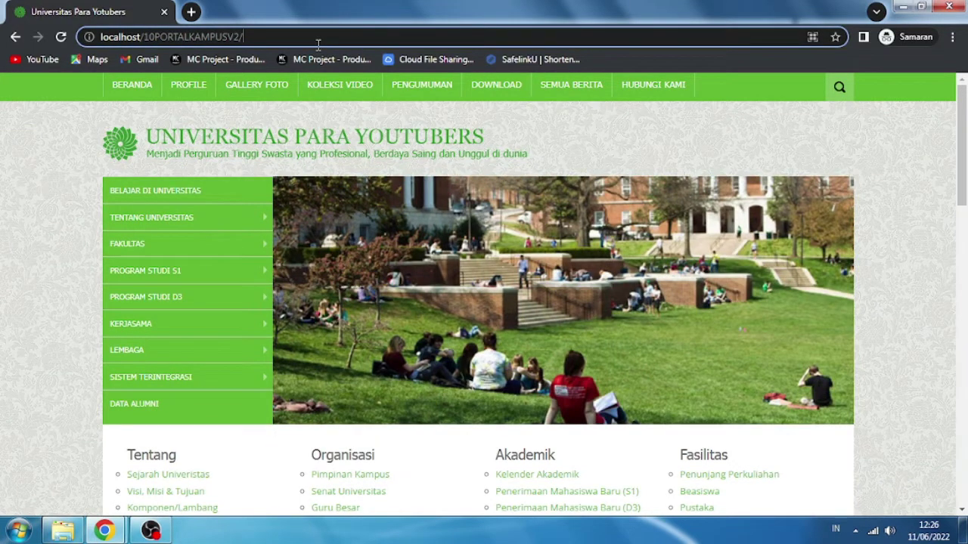
text(administrator)
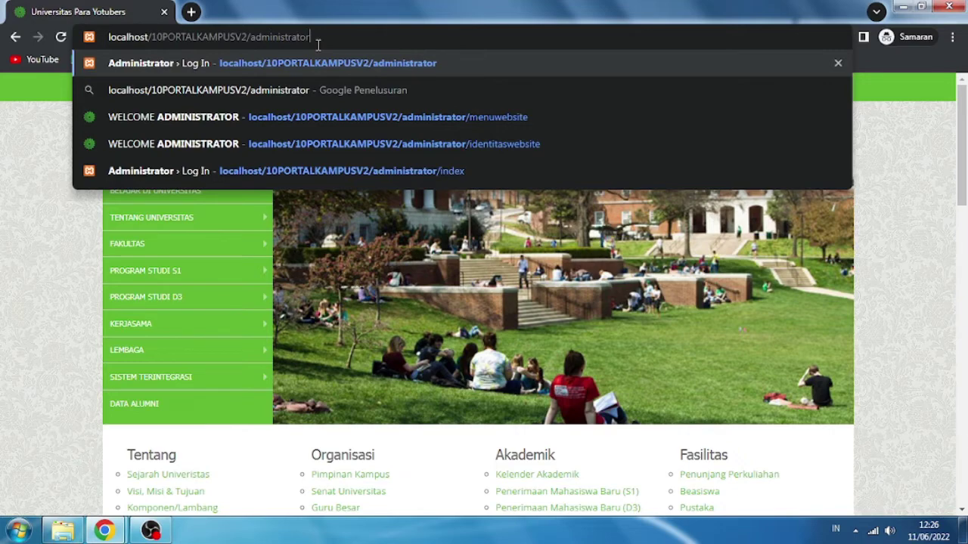
key(Return)
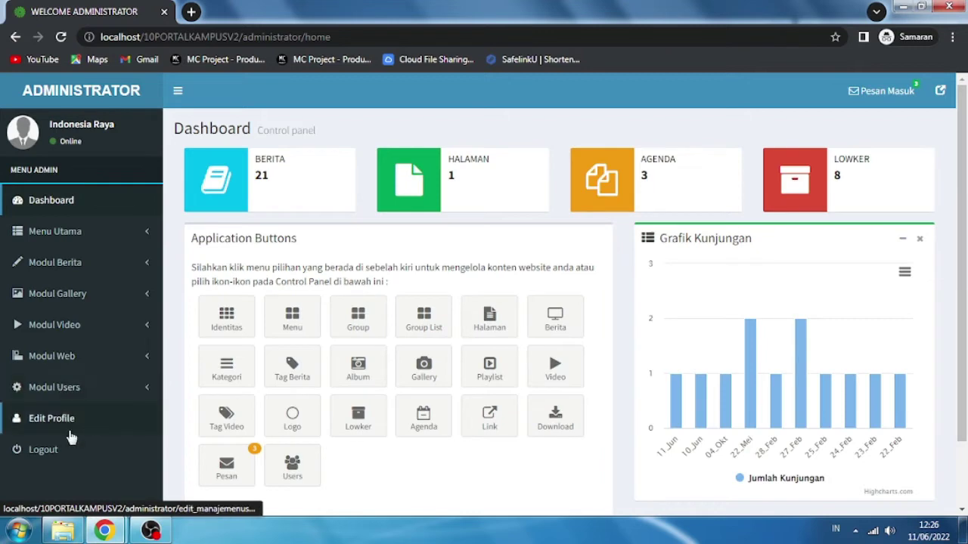
click(28, 457)
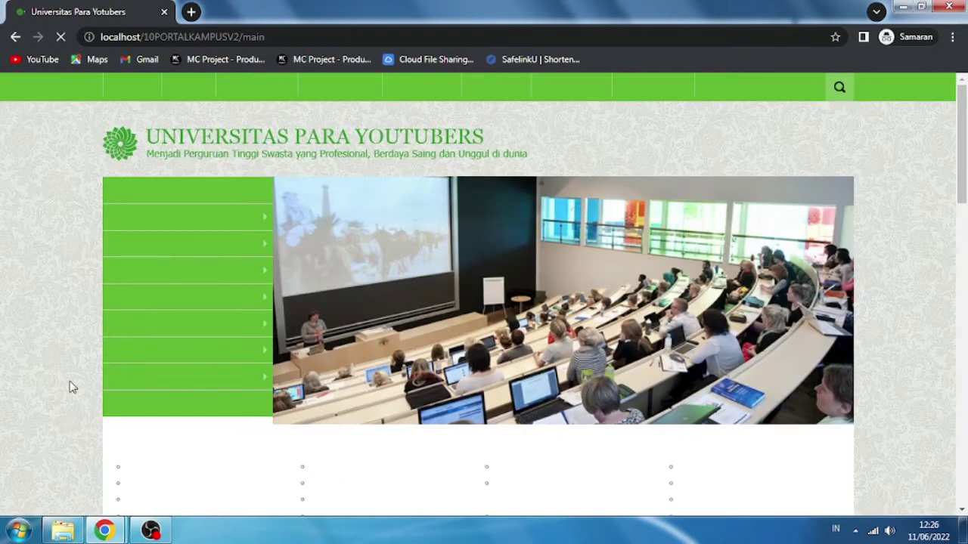
- Replace main in the site address with administrator to load the portal's admin login page
click(261, 43)
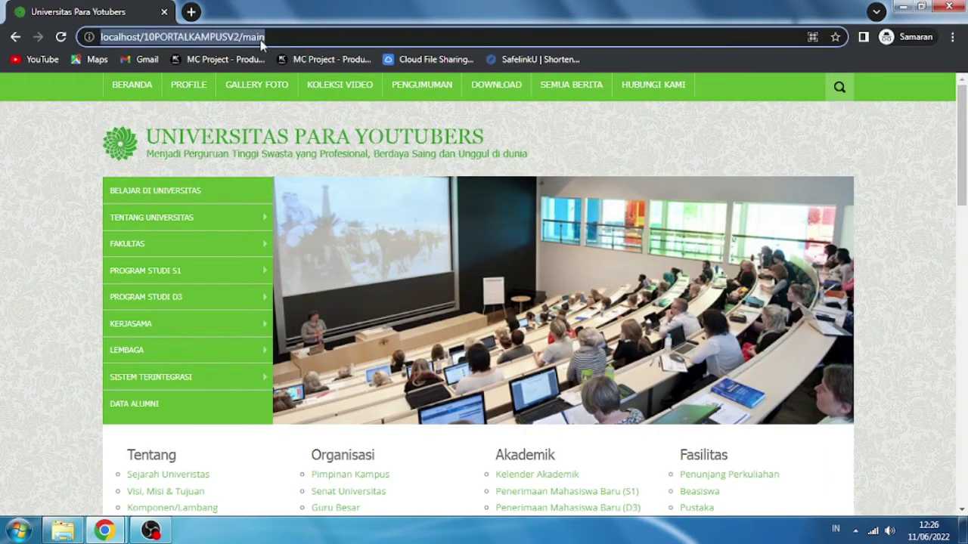
click(245, 36)
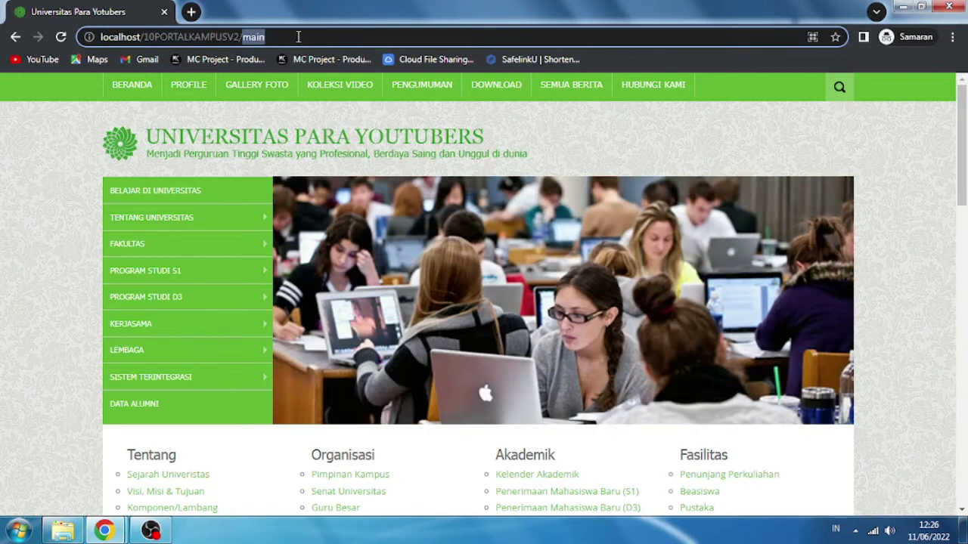
text(ad)
key(Return)
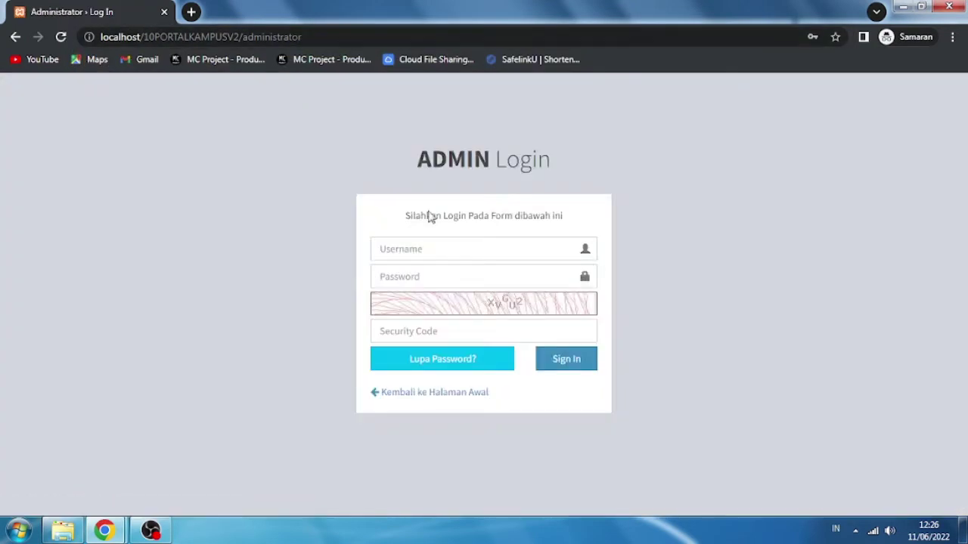
- Sign in to the admin area with username admin, the account password and the displayed security code
click(439, 251)
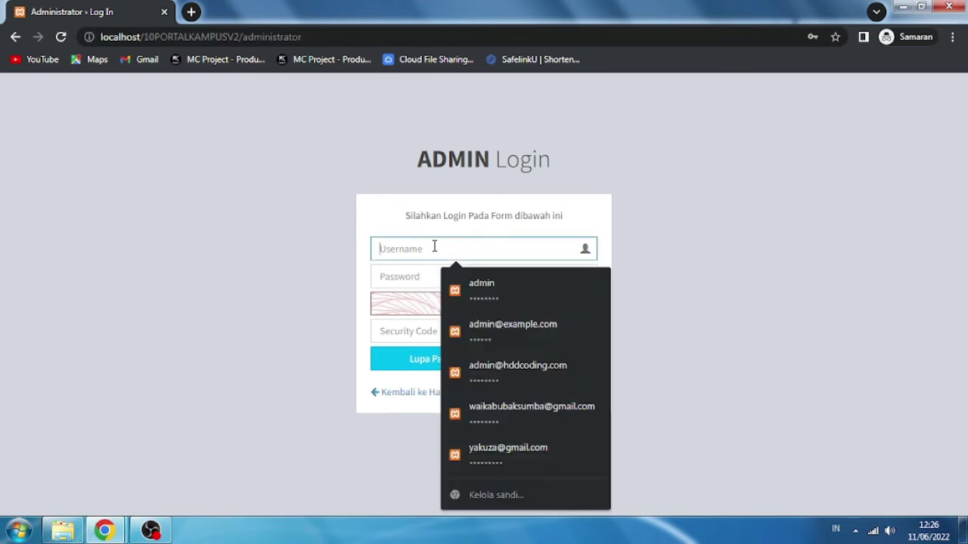
text(admin)
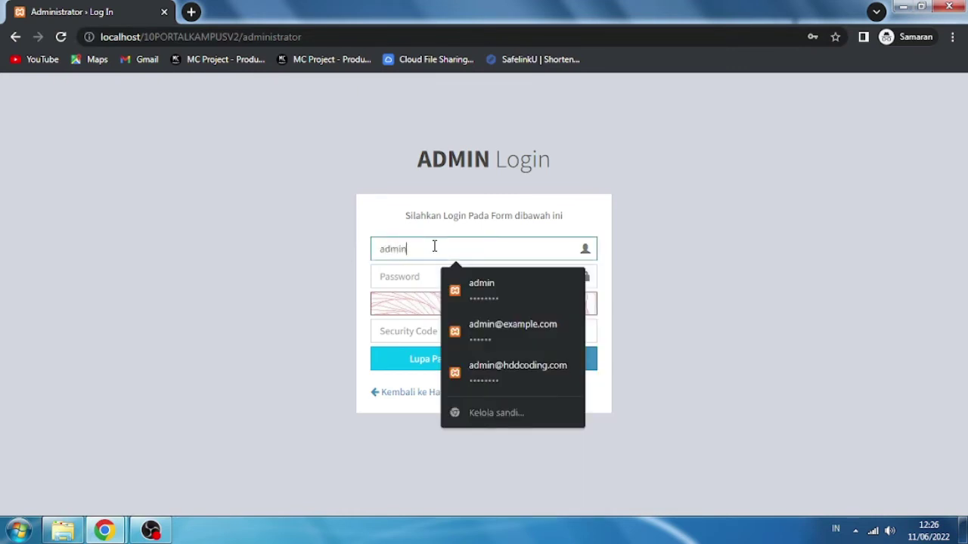
key(Tab)
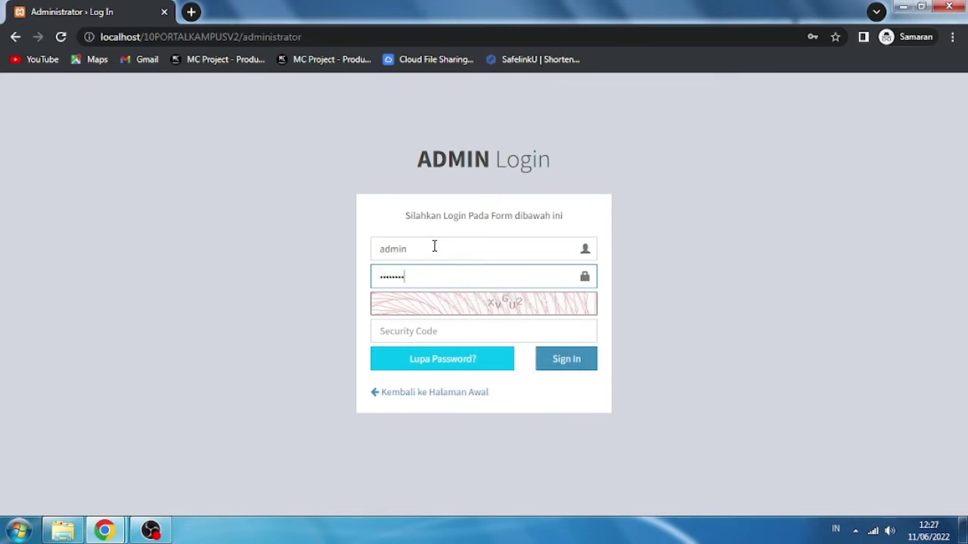
click(436, 331)
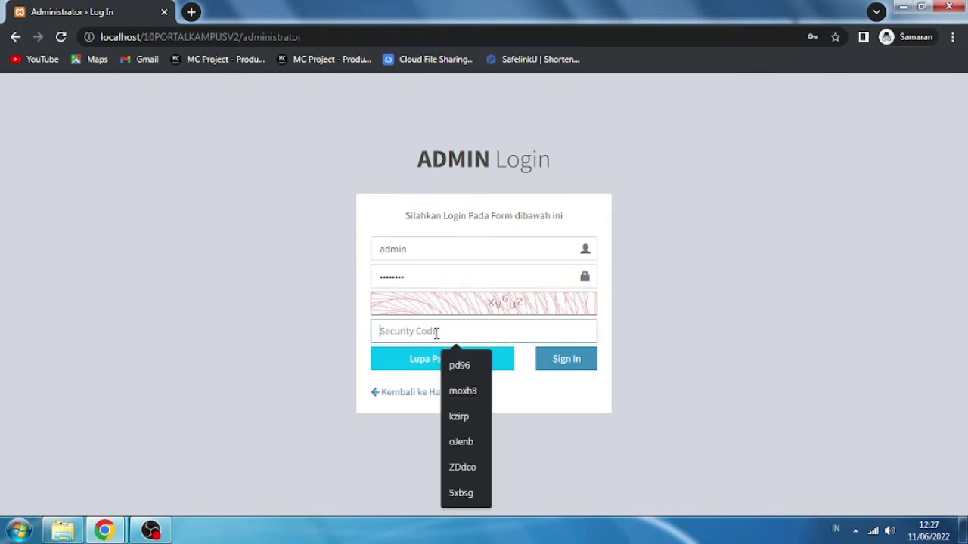
text(x)
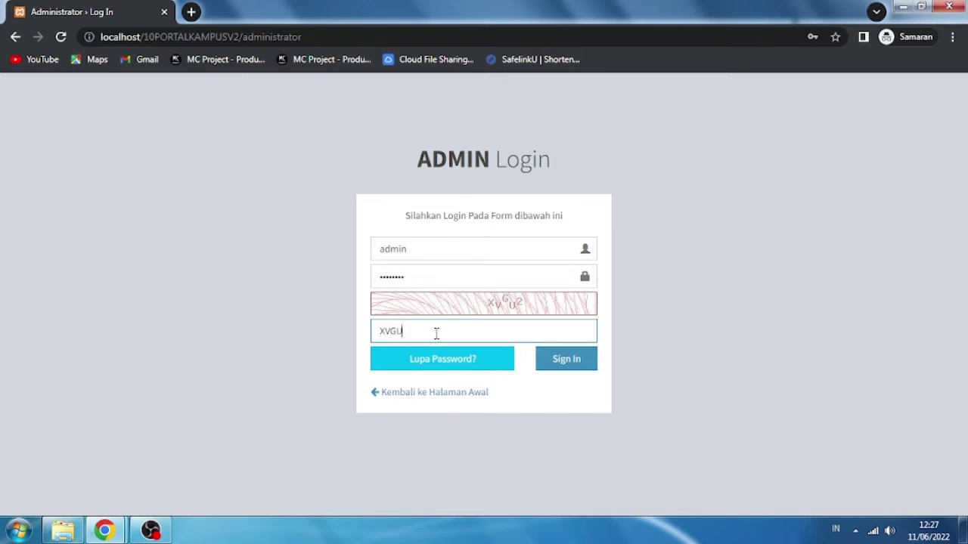
click(567, 360)
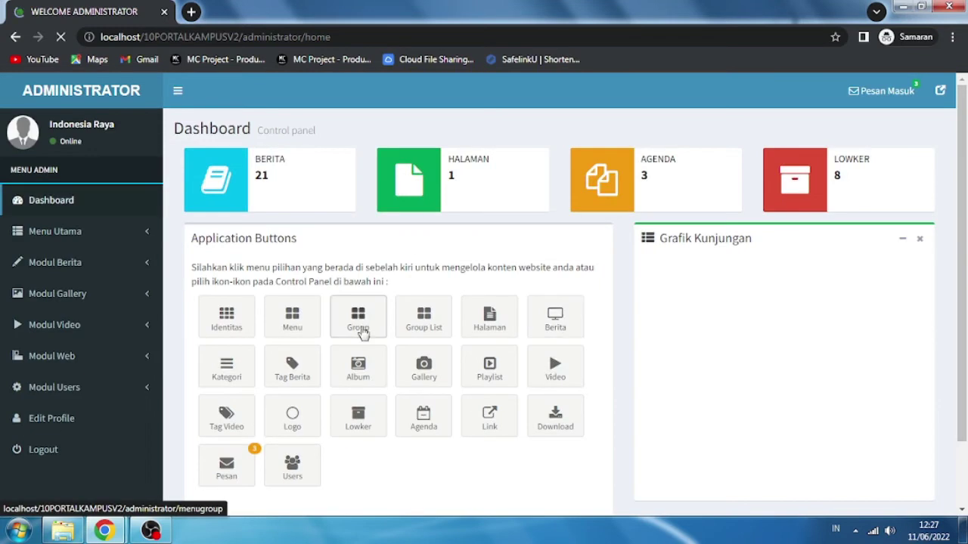
- Examine the administrator dashboard and the Identitas Website form under Menu Utama
scroll(375, 242, down, 1)
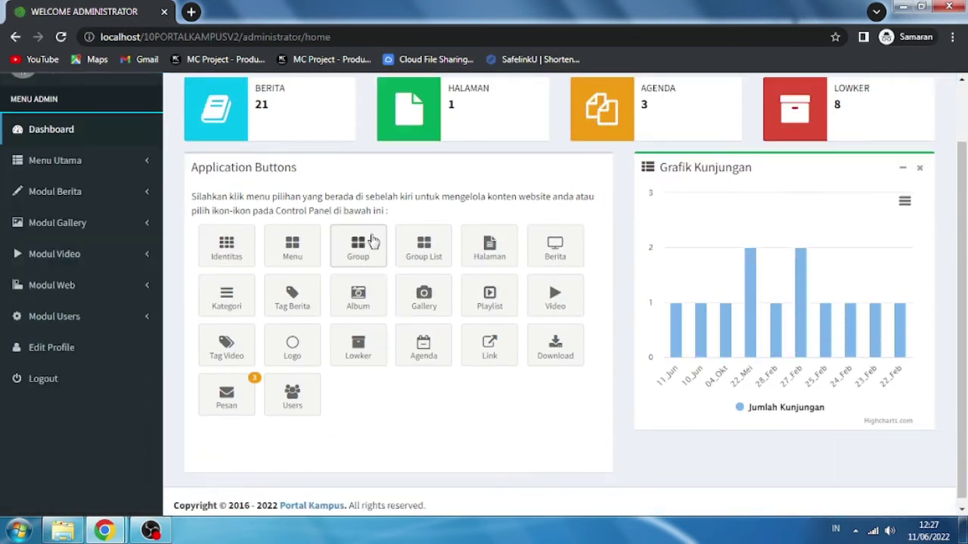
scroll(370, 249, up, 1)
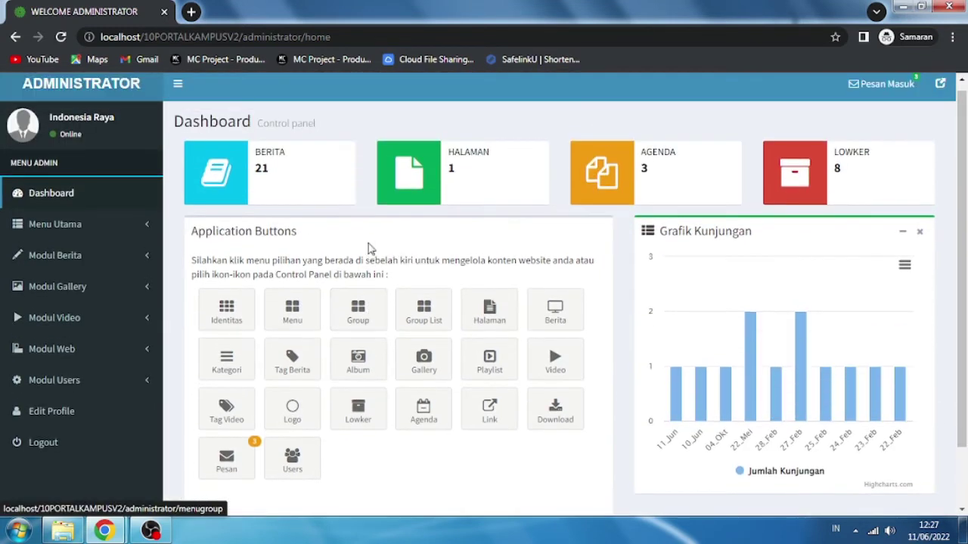
click(129, 224)
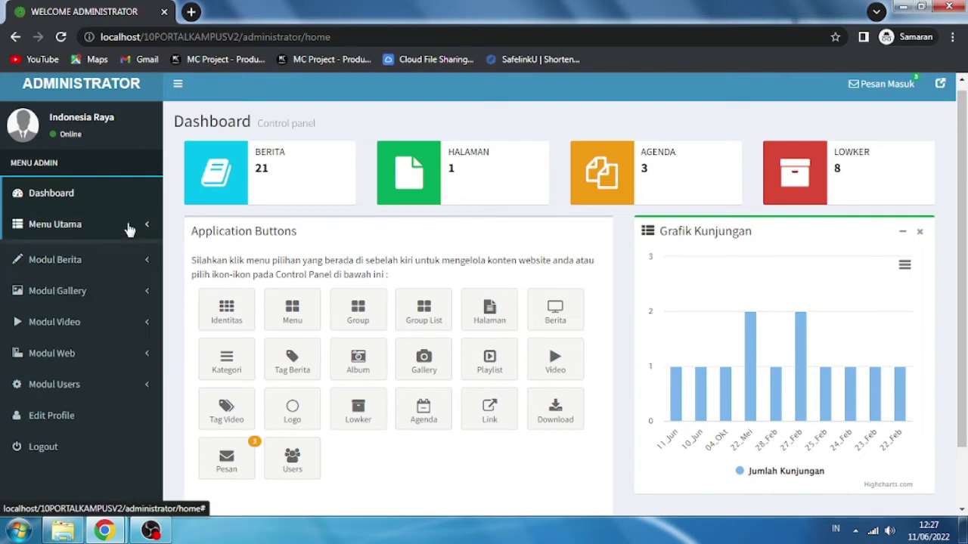
click(90, 258)
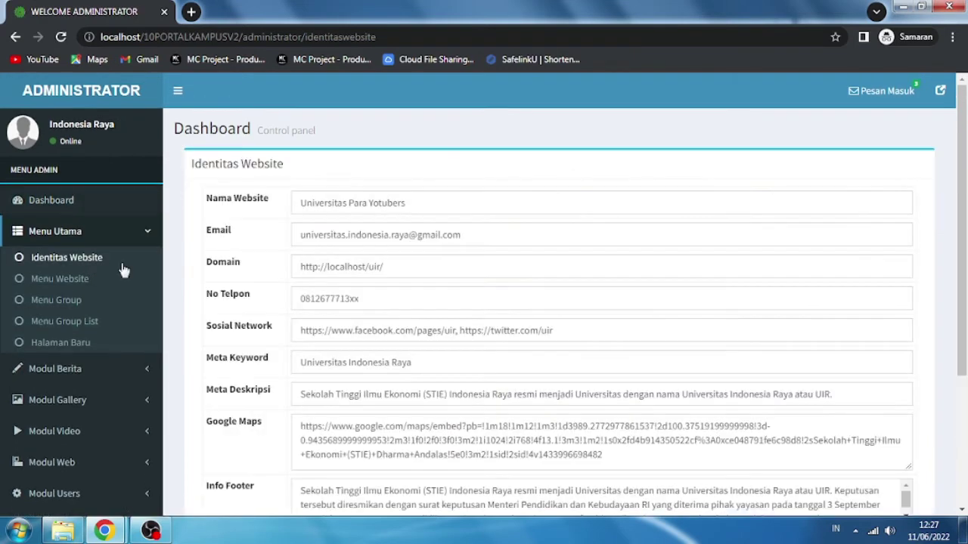
scroll(400, 260, down, 3)
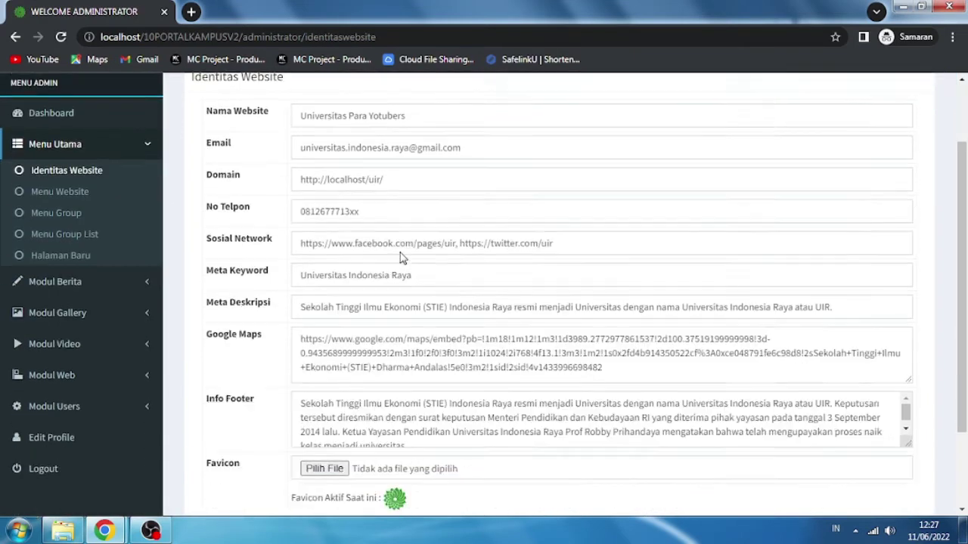
scroll(396, 253, up, 2)
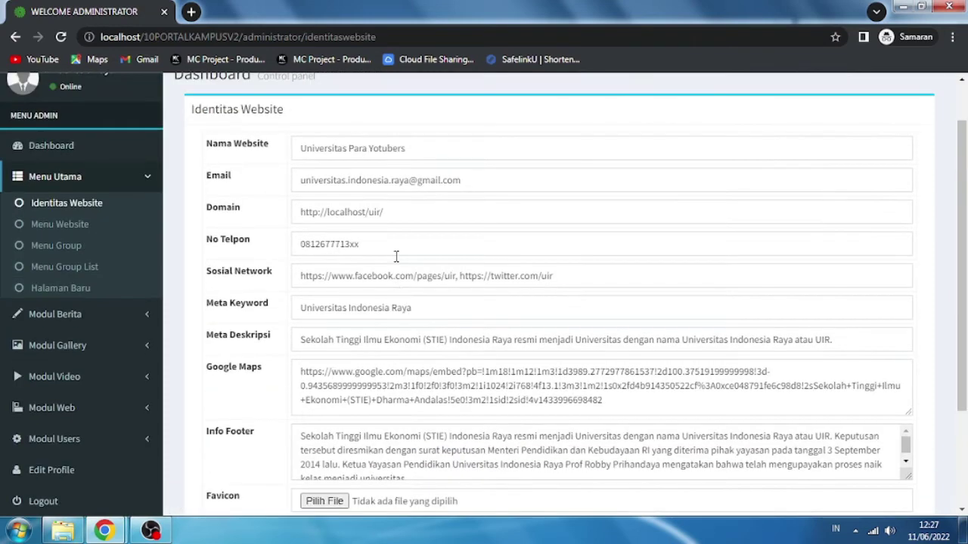
- Review the Menu Website, Menu Group, Menu Group List and Halaman Baru pages of Menu Utama
click(60, 224)
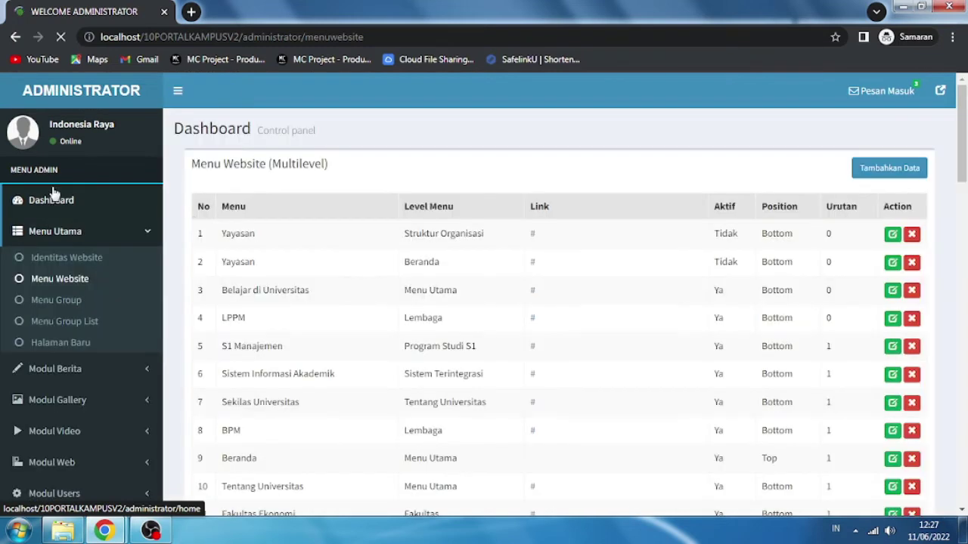
scroll(428, 286, down, 1)
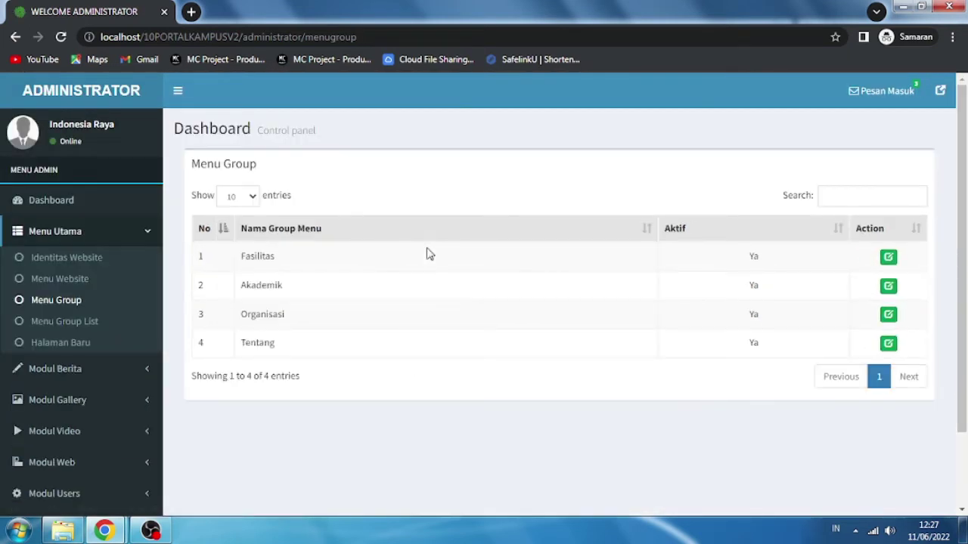
click(102, 322)
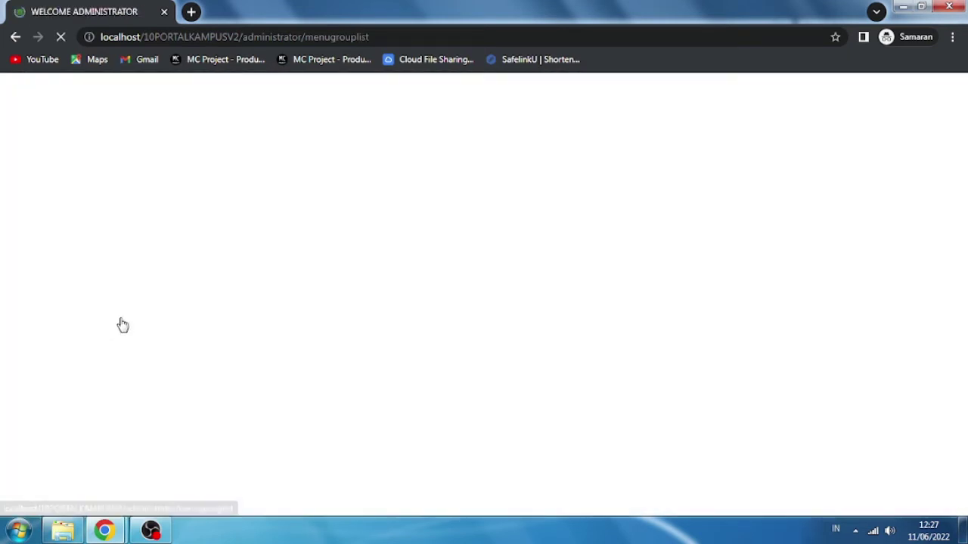
scroll(393, 297, down, 3)
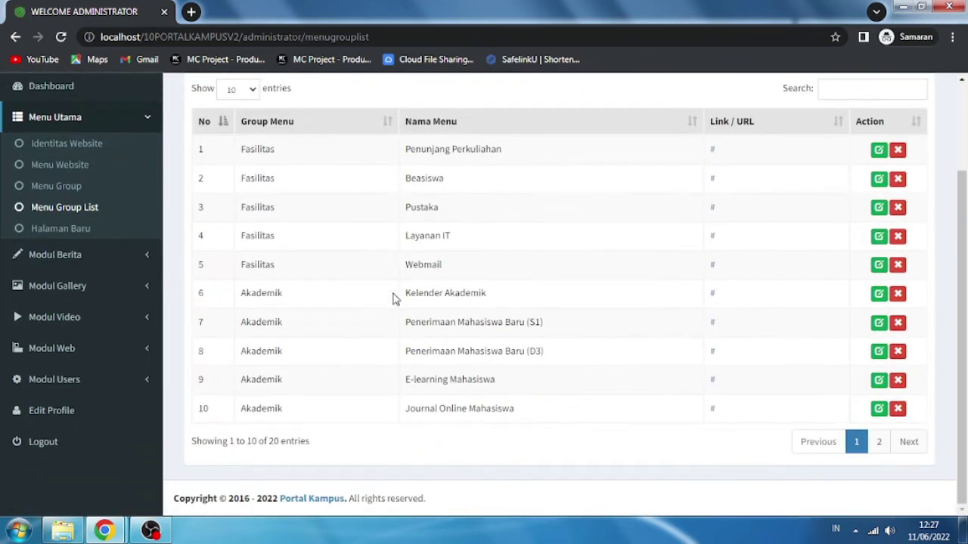
click(63, 228)
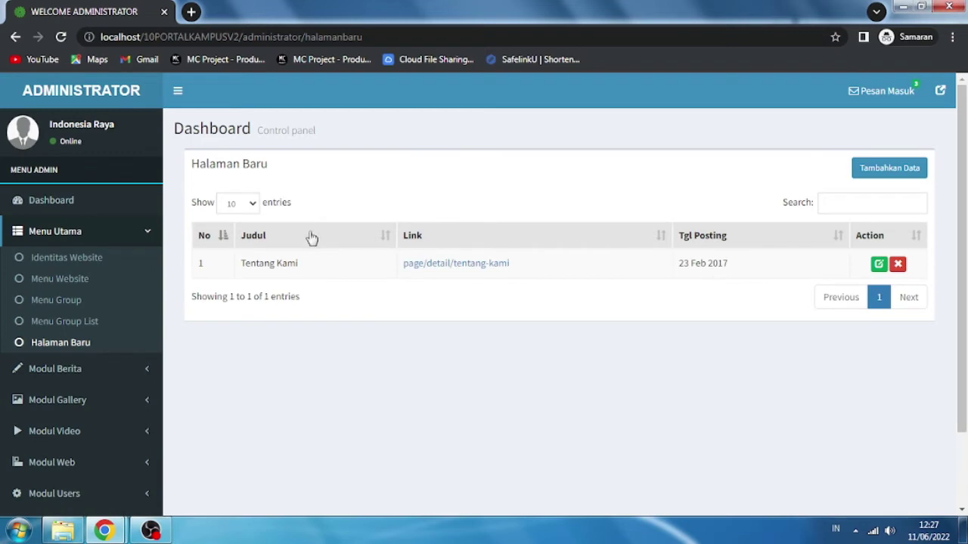
- Review the List Berita, Kategori Berita and Tag Berita pages of Modul Berita
click(91, 368)
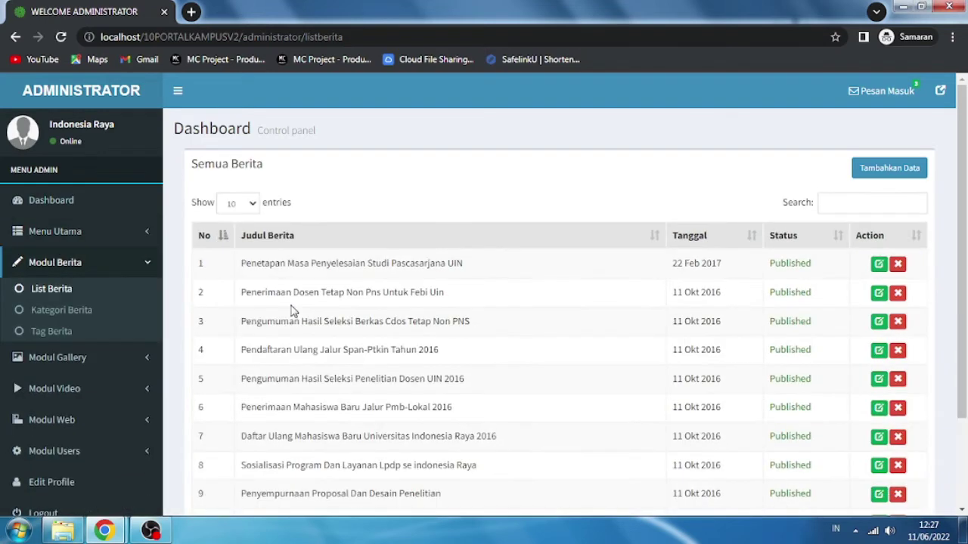
scroll(299, 293, down, 1)
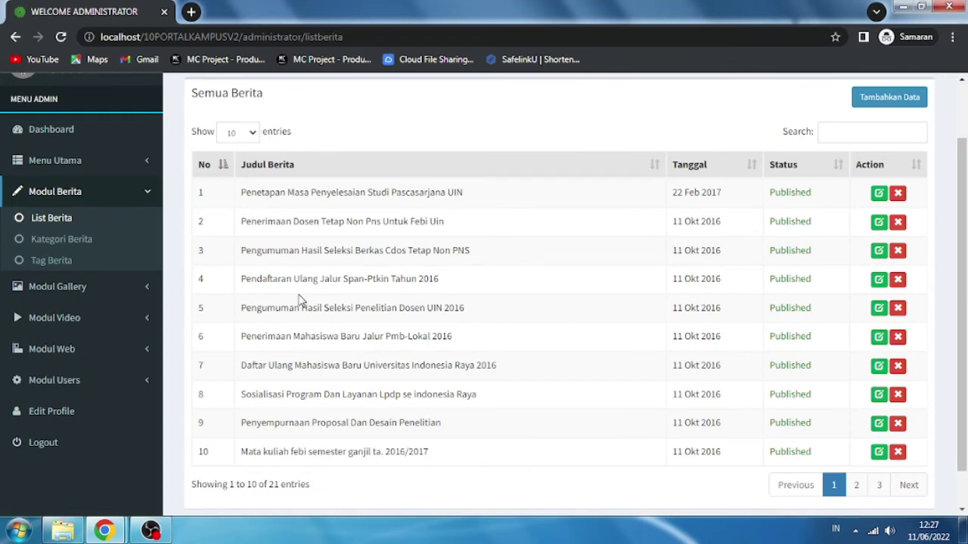
click(61, 239)
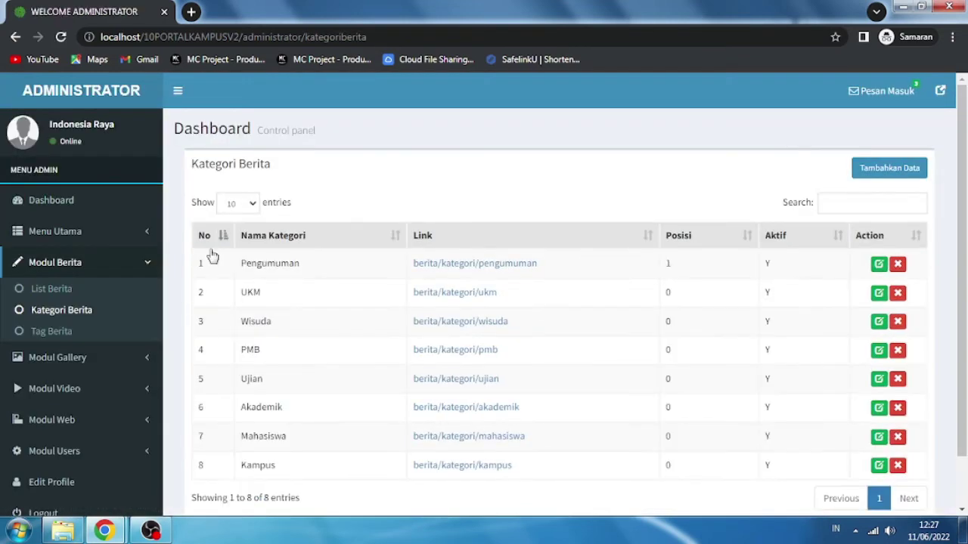
click(73, 332)
scroll(349, 331, down, 1)
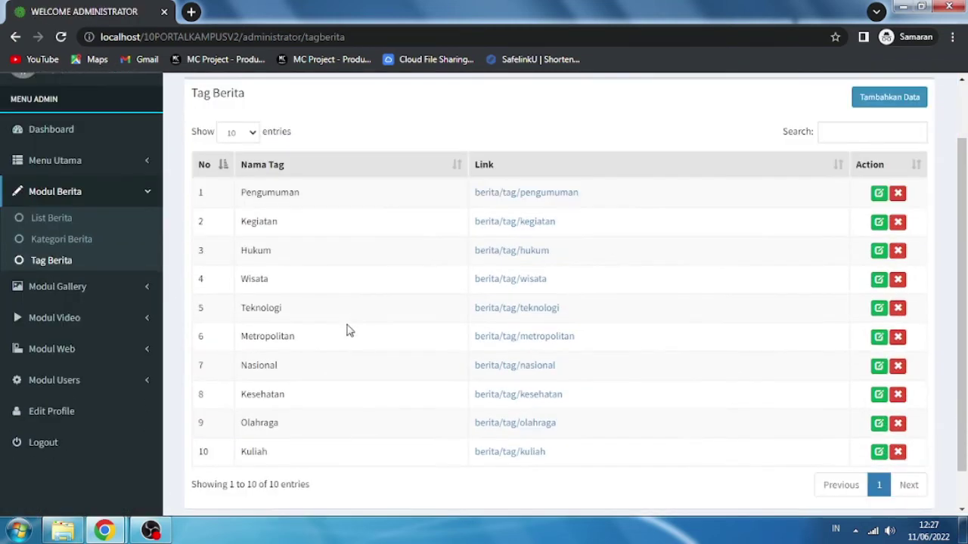
- Look through the Album and Gallery lists of Modul Gallery
click(84, 291)
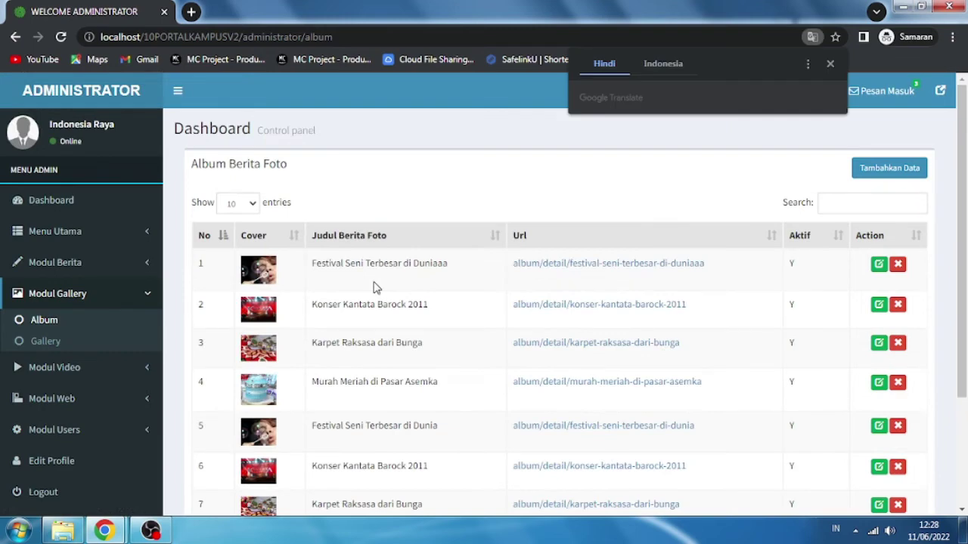
scroll(375, 284, down, 2)
scroll(375, 284, down, 1)
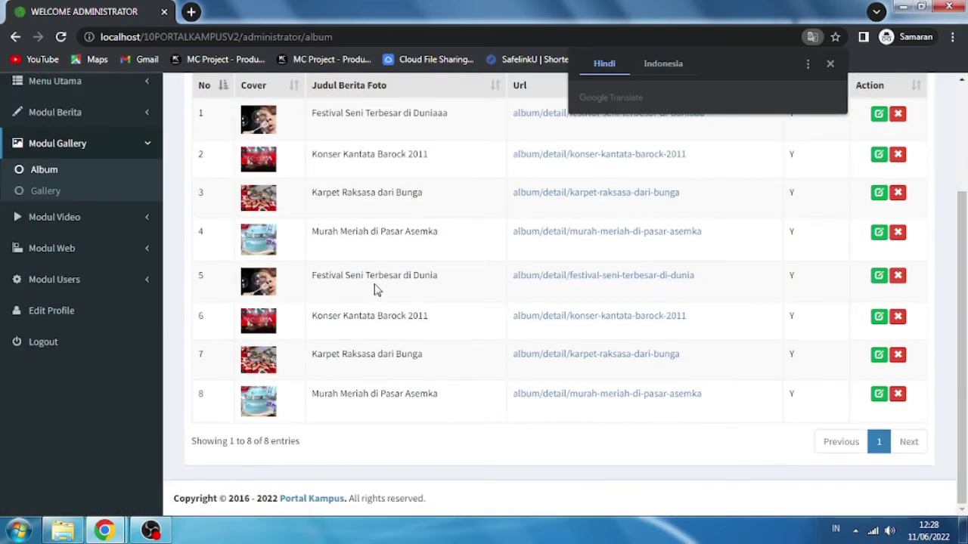
click(45, 191)
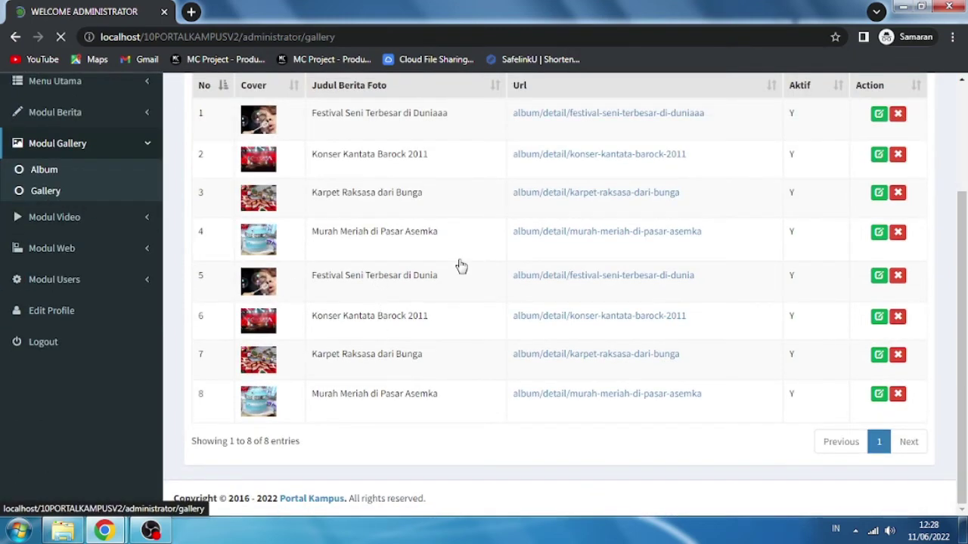
scroll(461, 270, down, 3)
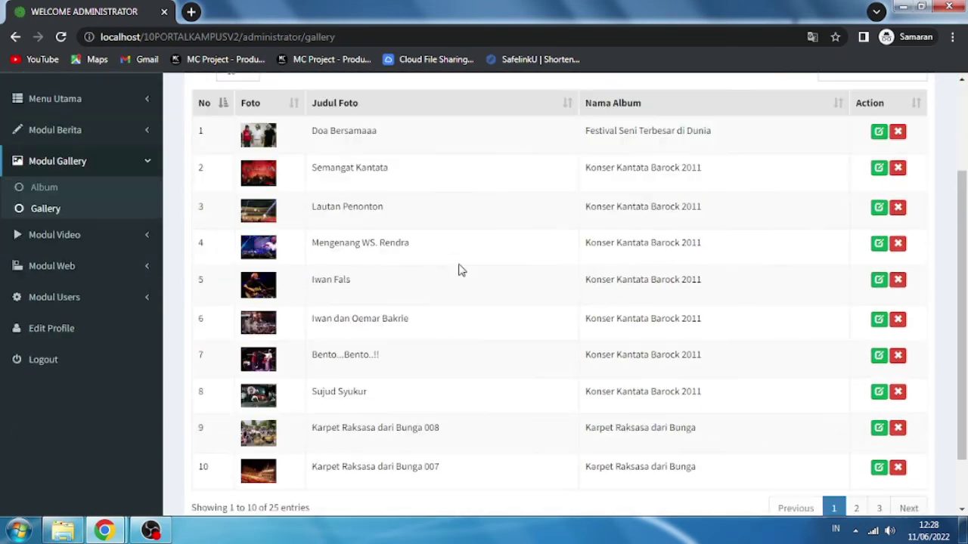
- Check the Playlist Video, Video and Tag Video lists of Modul Video
click(55, 225)
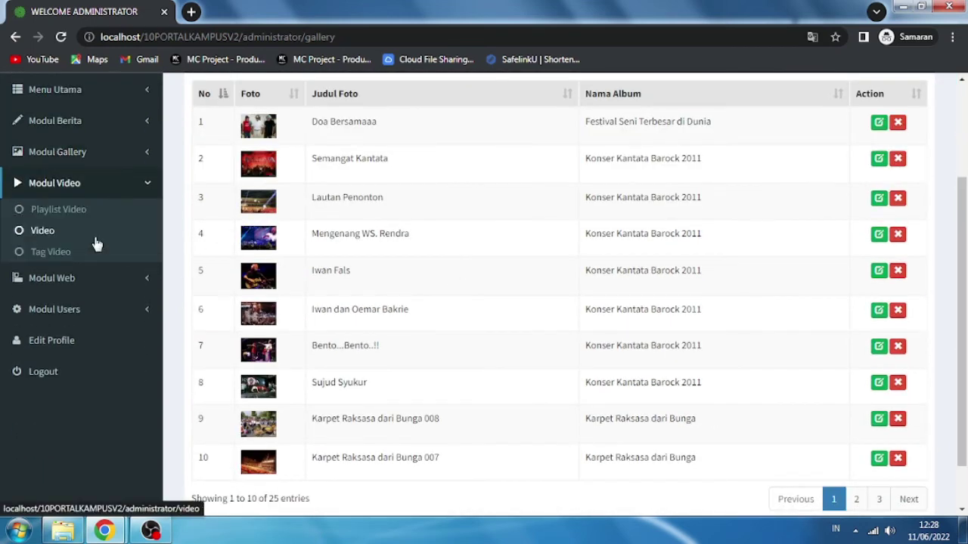
click(66, 210)
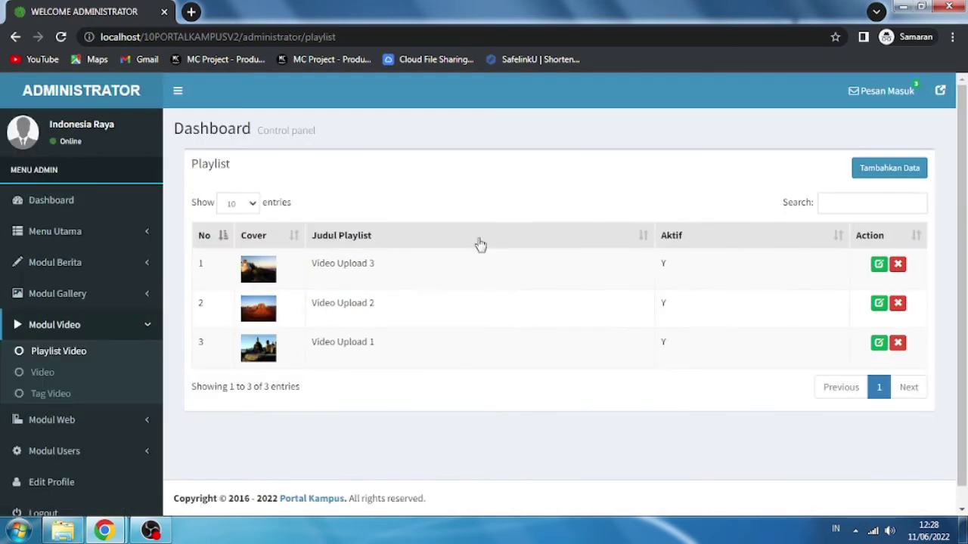
click(59, 375)
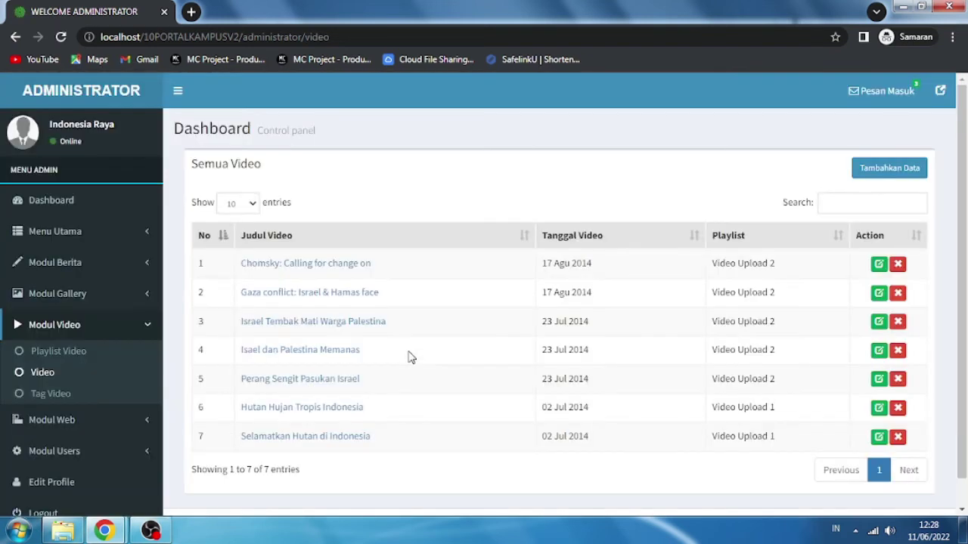
click(88, 400)
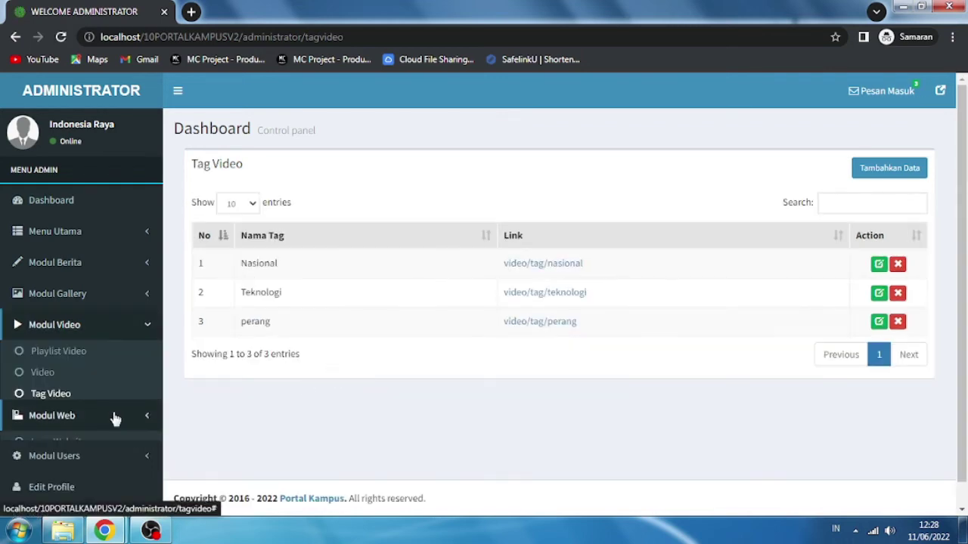
- View the Logo Website and Info Lowker pages of Modul Web
click(114, 418)
scroll(112, 401, down, 1)
click(82, 319)
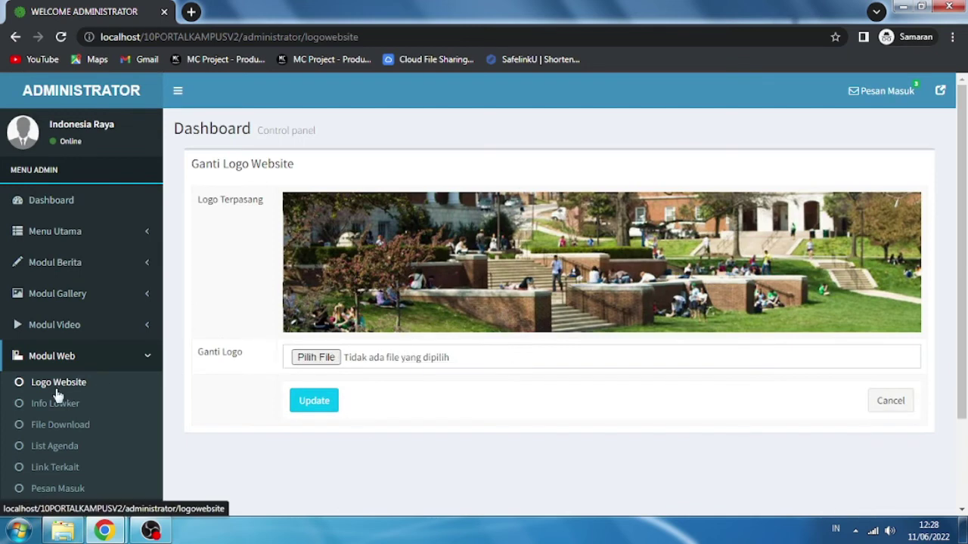
click(75, 406)
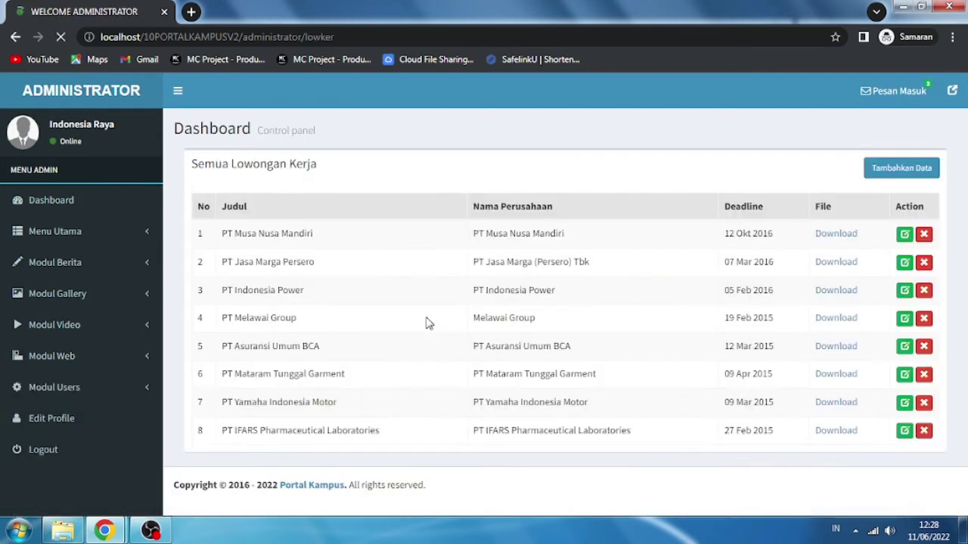
scroll(423, 324, down, 1)
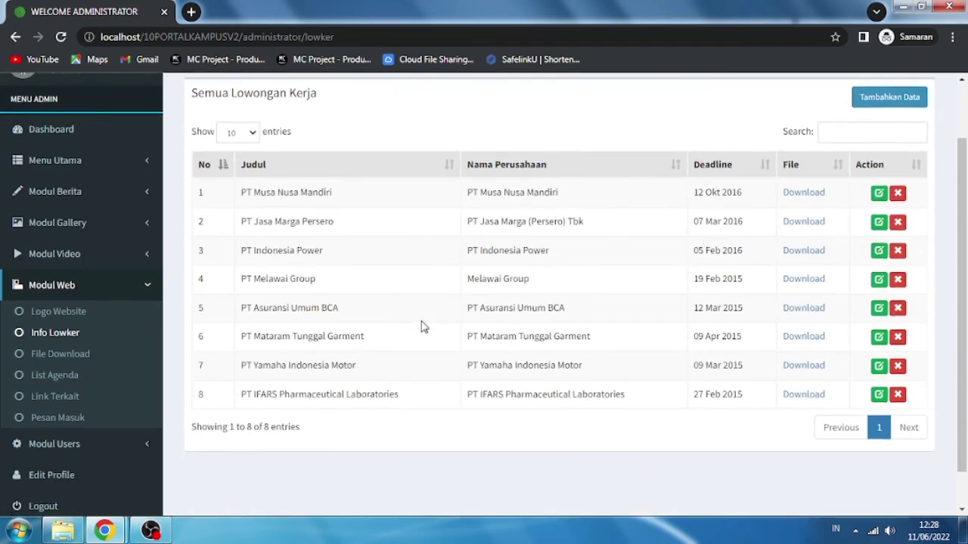
- Review the File Download, List Agenda, Link Terkait and Pesan Masuk pages of Modul Web
click(61, 354)
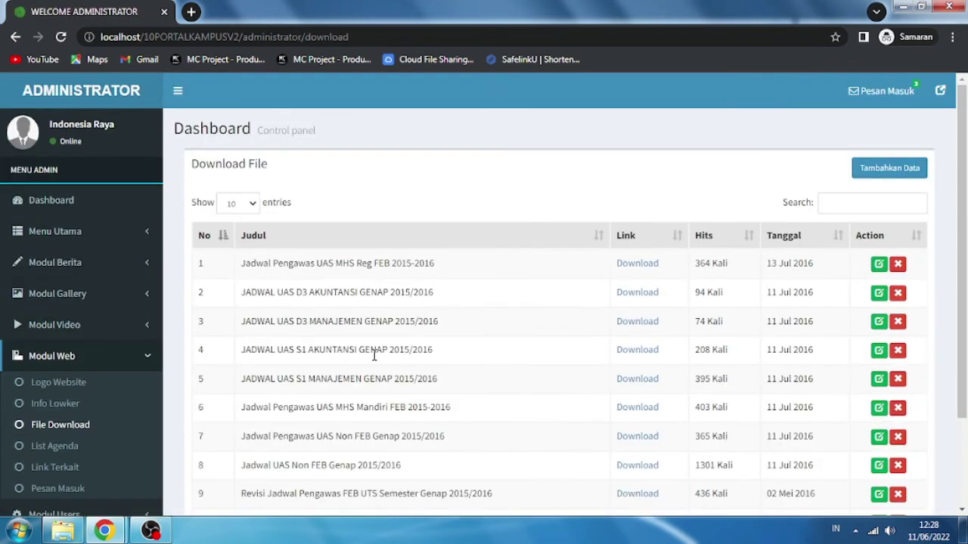
scroll(374, 355, down, 1)
click(75, 375)
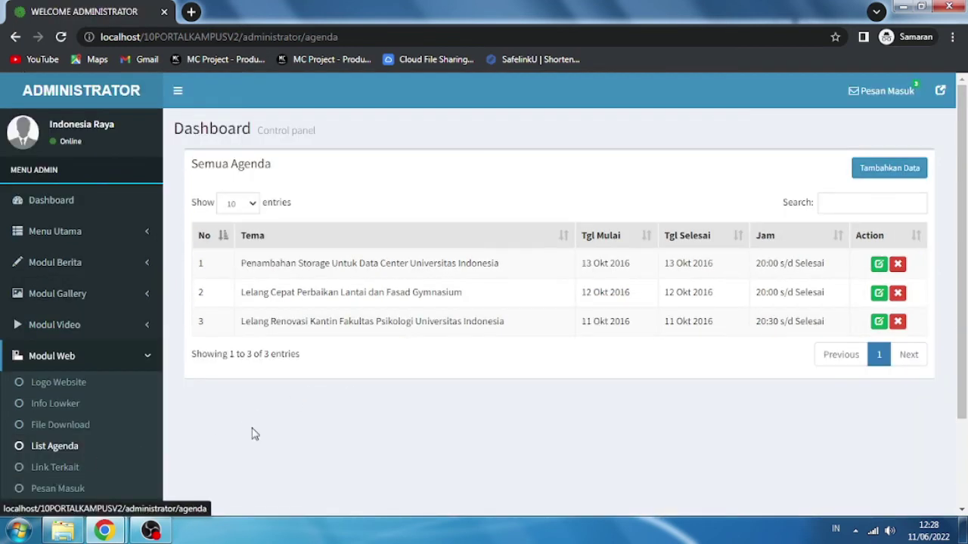
click(57, 472)
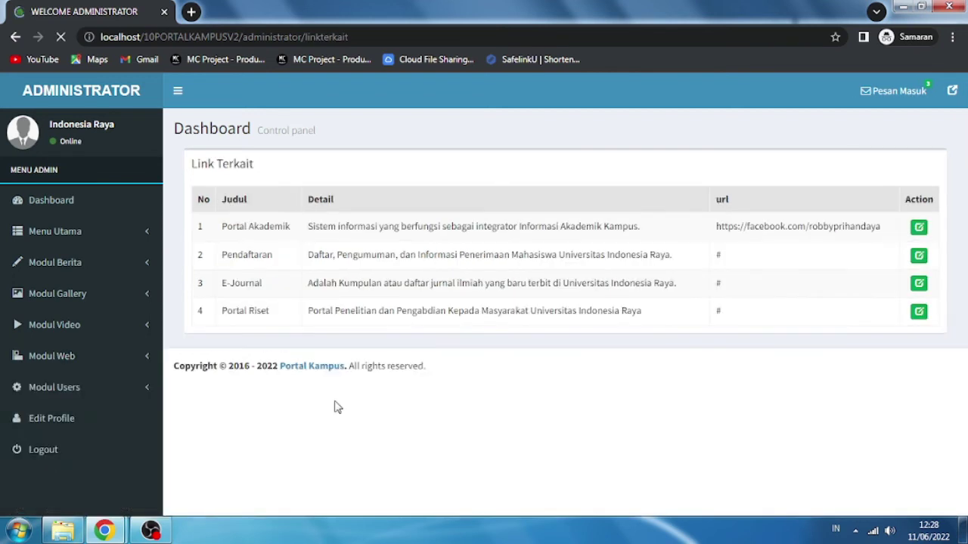
scroll(402, 422, down, 1)
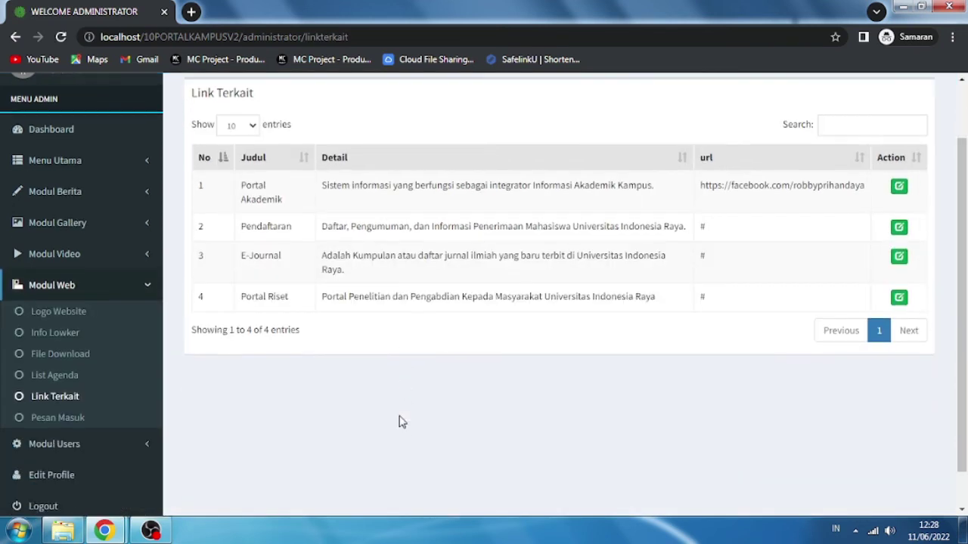
click(60, 418)
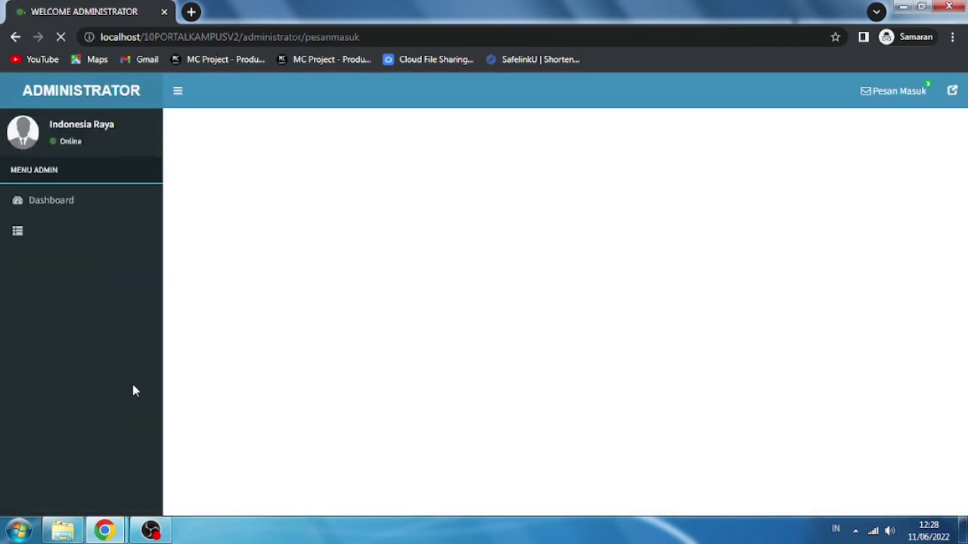
scroll(146, 385, down, 3)
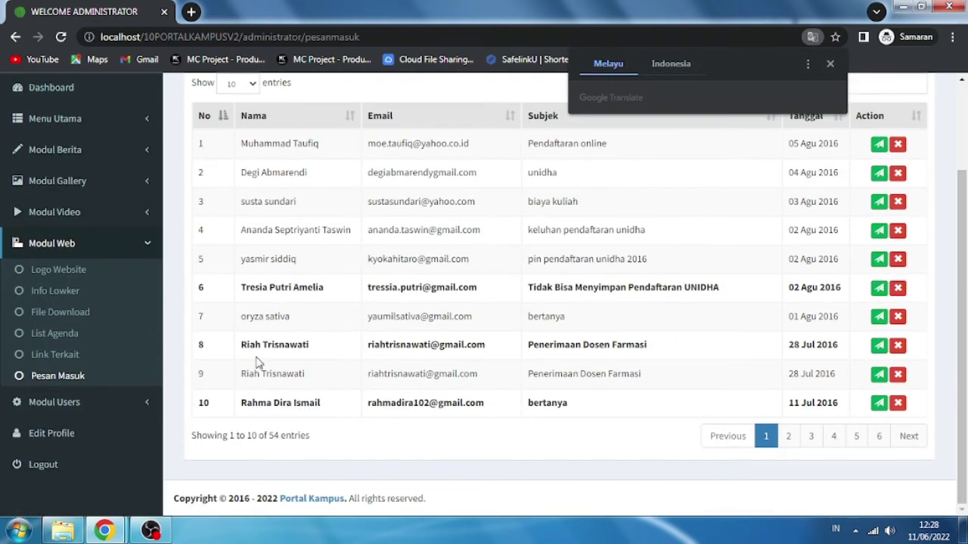
- View the Manajemen User list of Modul Users and the administrator's Edit Profile form
click(105, 384)
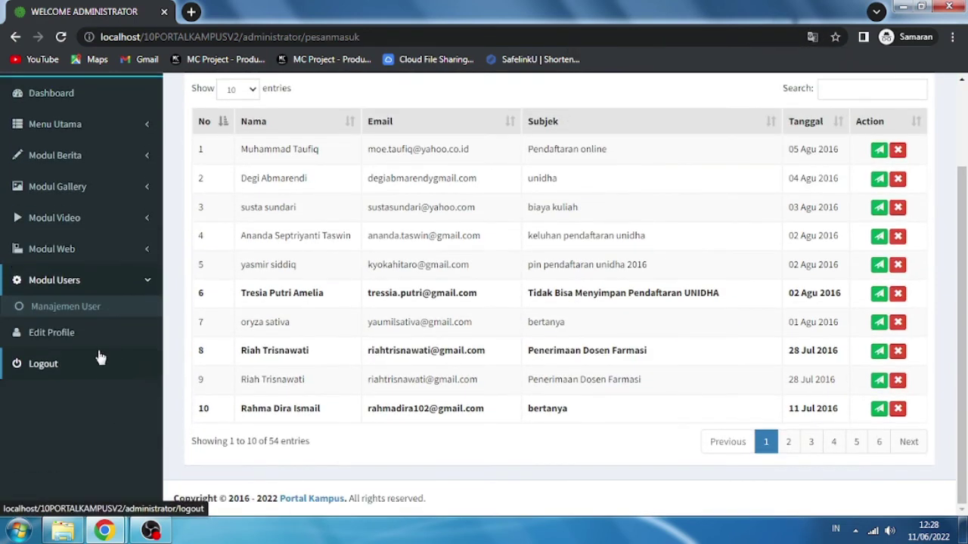
click(77, 310)
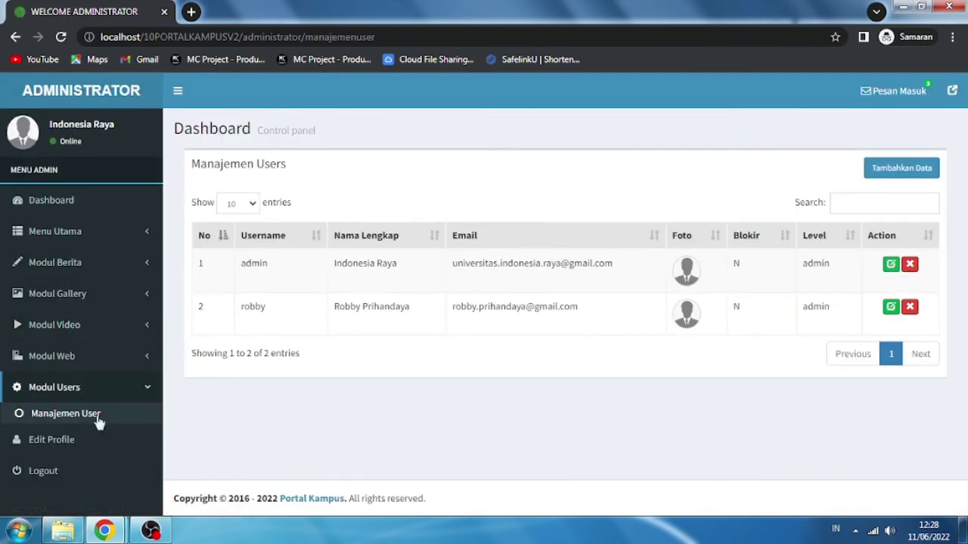
click(65, 444)
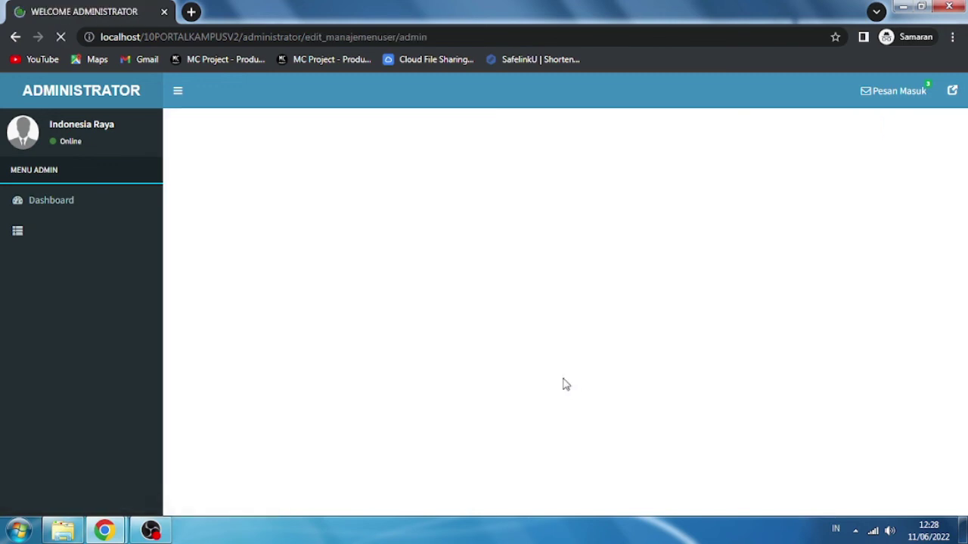
scroll(575, 370, down, 1)
scroll(524, 367, up, 1)
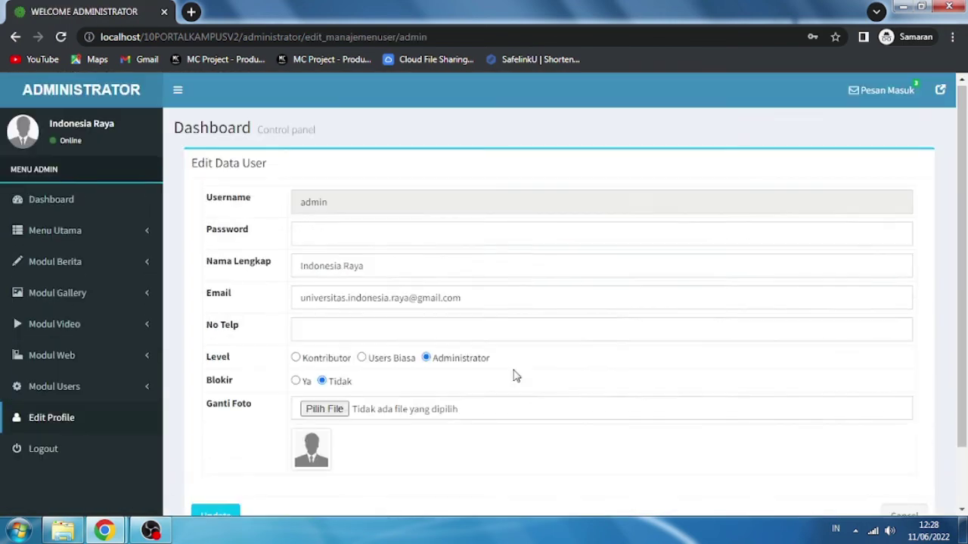
- Log out of the administrator area and look over the portal's public home page
click(53, 451)
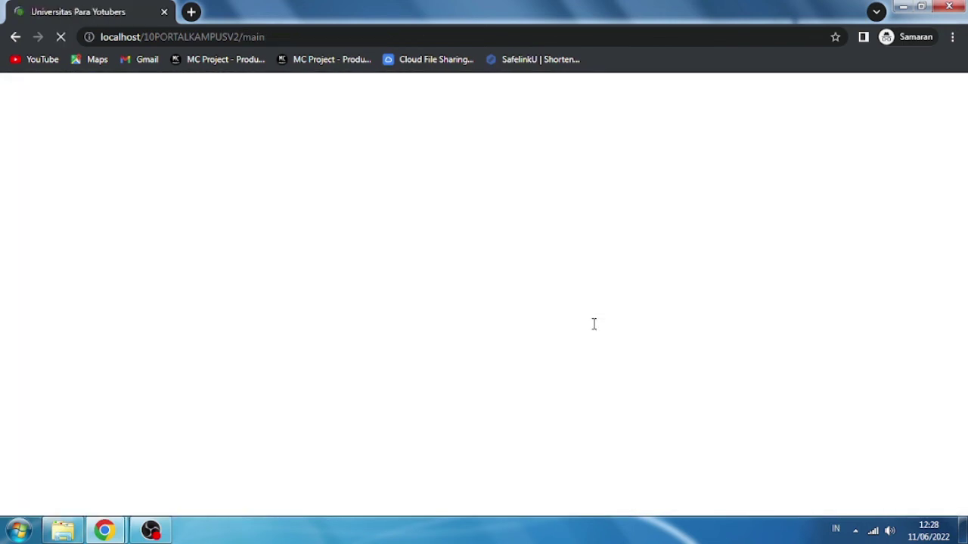
scroll(594, 329, down, 6)
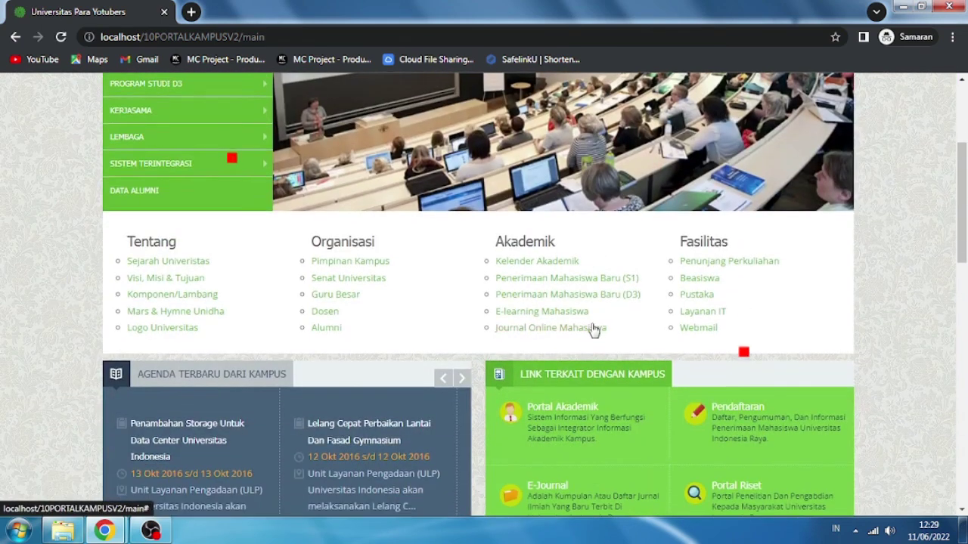
scroll(594, 331, up, 6)
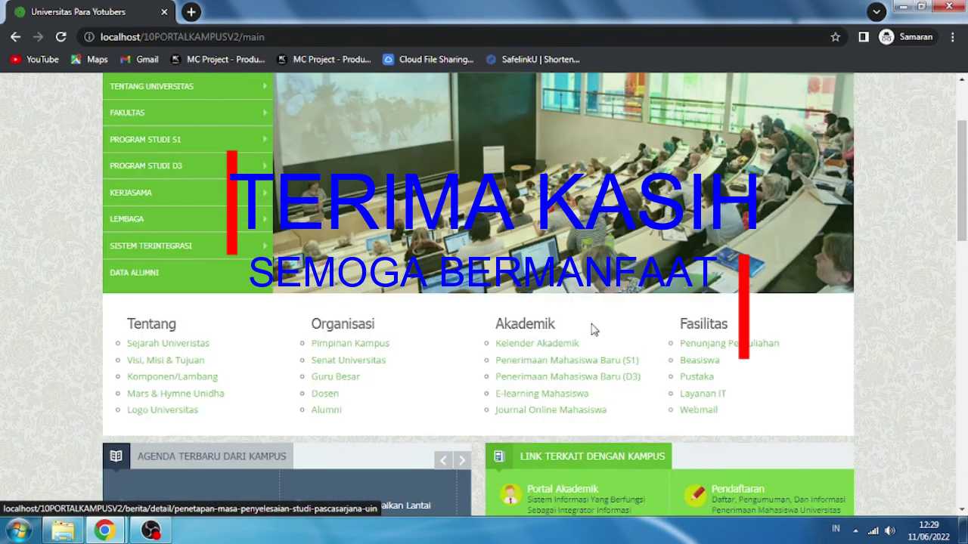